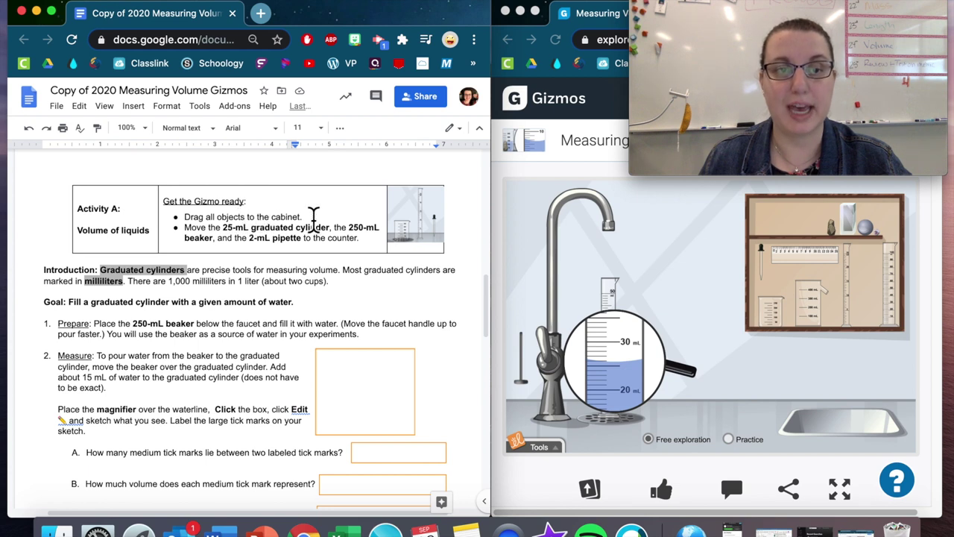
Move the magnifier aside and return the graduated cylinder to the cabinet
{"action": "left_click", "coordinate": [648, 360]}
{"action": "left_click_drag", "start_coordinate": [632, 370], "coordinate": [790, 387]}
{"action": "left_click_drag", "start_coordinate": [624, 395], "coordinate": [860, 308]}
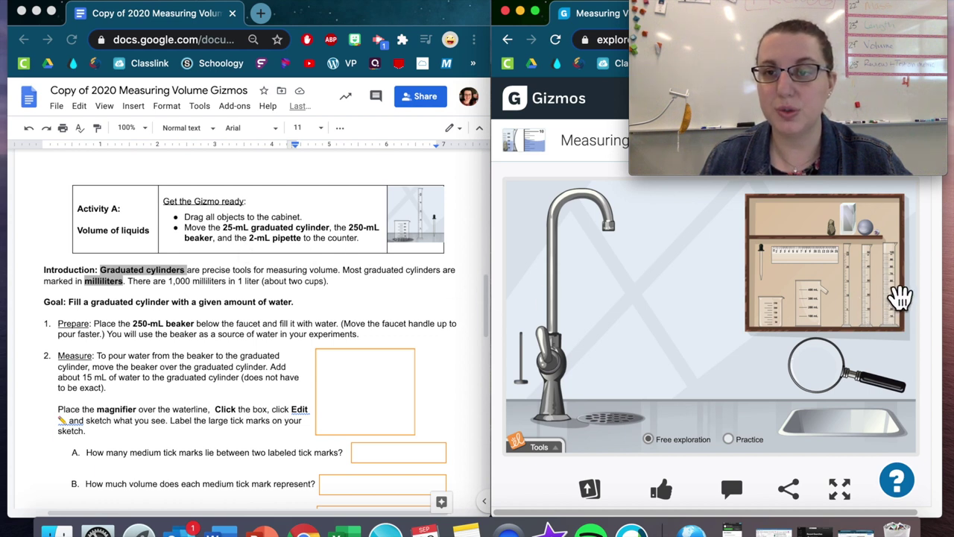
Place the 25-mL graduated cylinder, 250-mL beaker and 2-mL pipette on the counter
{"action": "left_click_drag", "start_coordinate": [850, 297], "coordinate": [674, 341]}
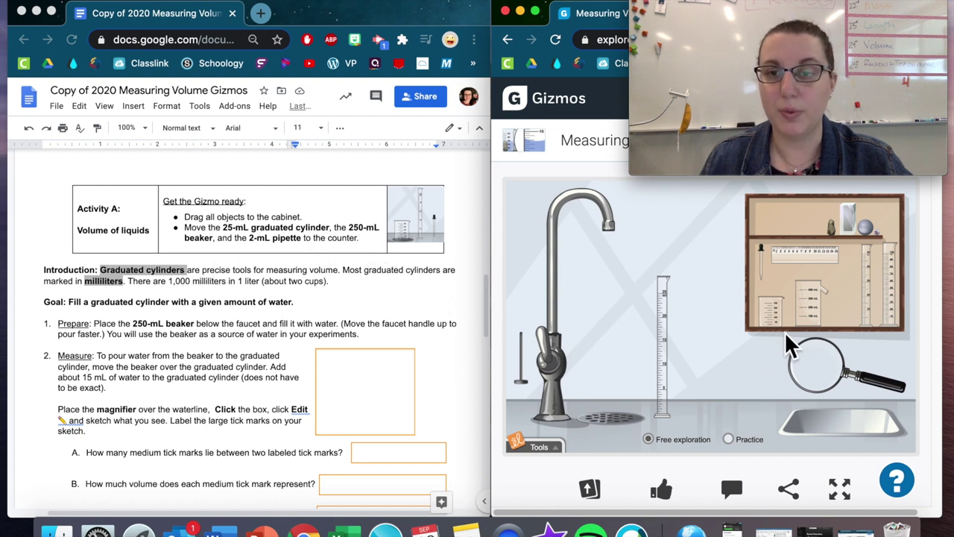
{"action": "left_click_drag", "start_coordinate": [782, 325], "coordinate": [715, 410]}
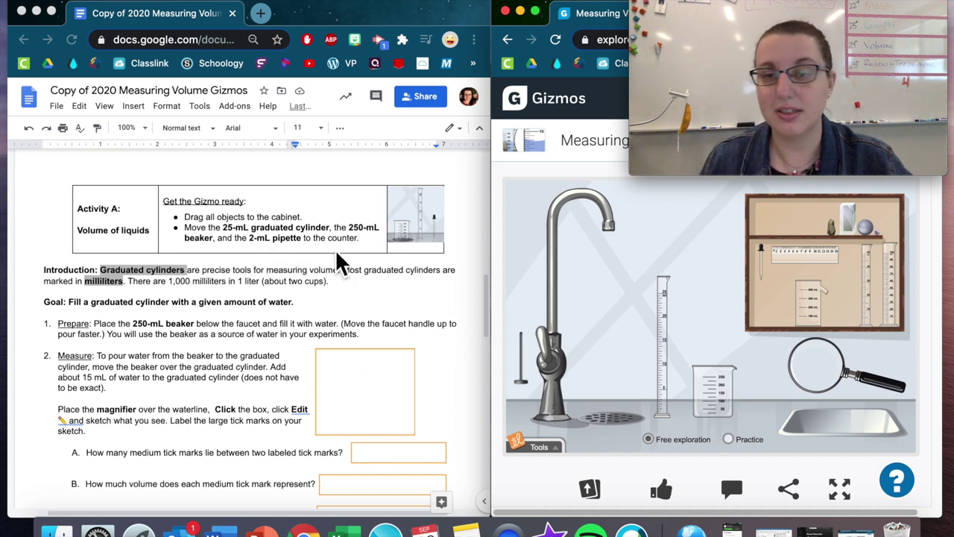
{"action": "left_click_drag", "start_coordinate": [759, 266], "coordinate": [713, 322]}
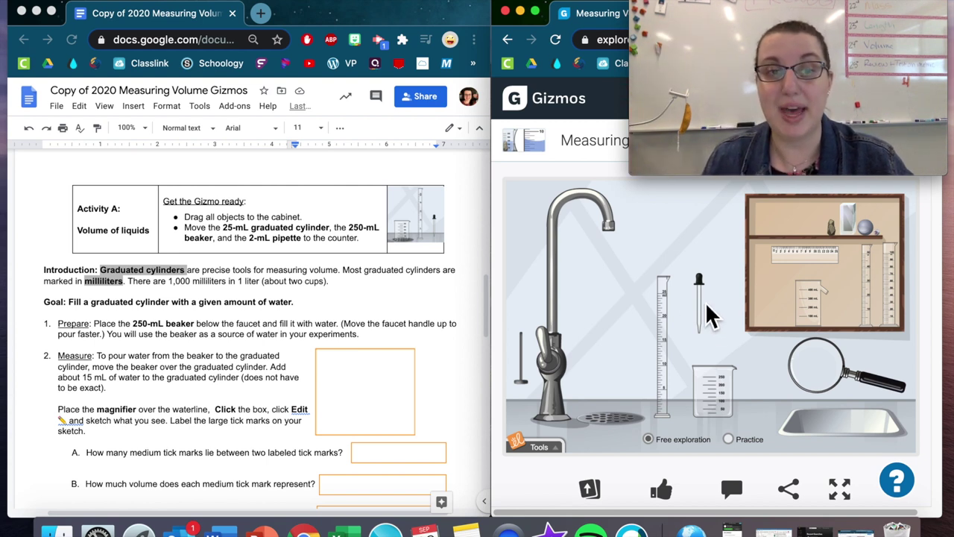
{"action": "left_click", "coordinate": [290, 276]}
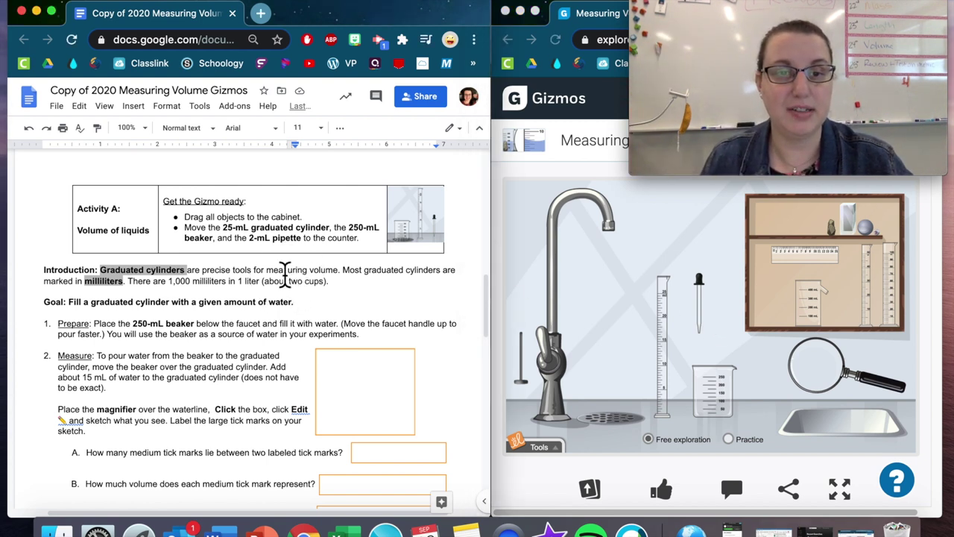
{"action": "scroll", "coordinate": [198, 347], "scroll_direction": "down", "scroll_amount": 1}
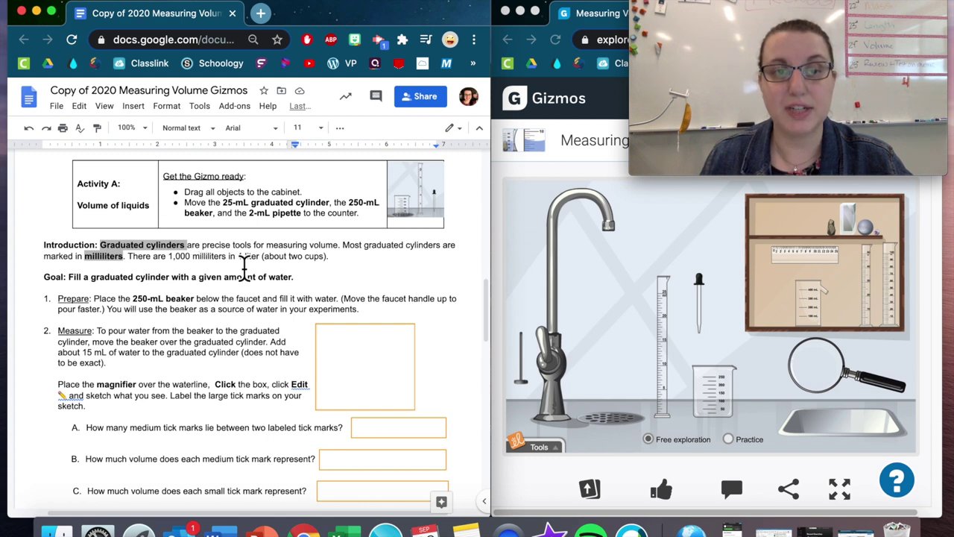
{"action": "scroll", "coordinate": [277, 395], "scroll_direction": "down", "scroll_amount": 1}
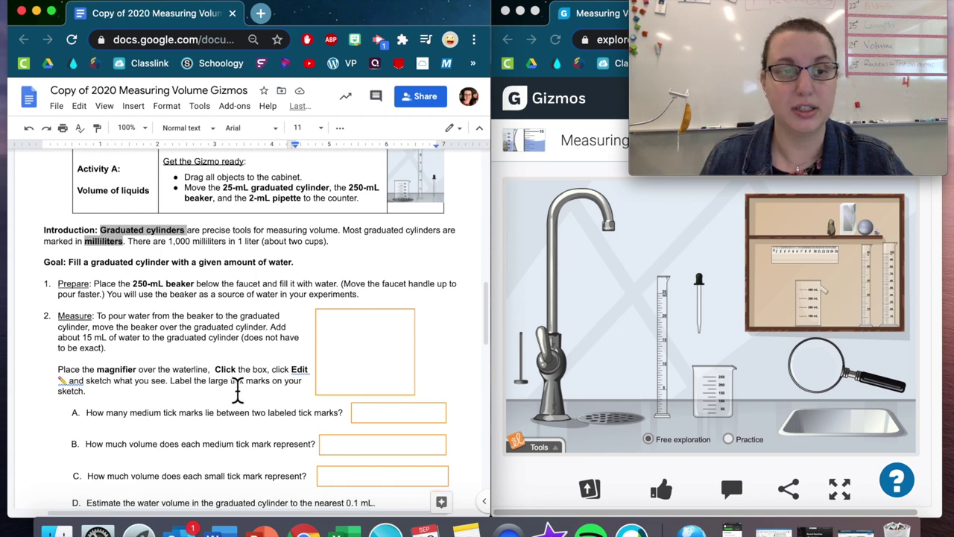
{"action": "scroll", "coordinate": [237, 389], "scroll_direction": "down", "scroll_amount": 1}
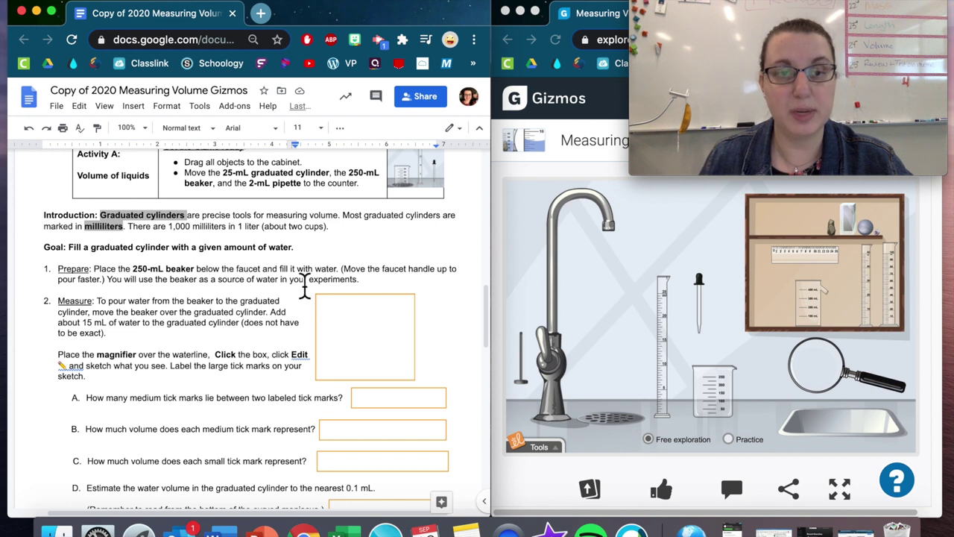
Fill the 250-mL beaker with water under the faucet
{"action": "left_click_drag", "start_coordinate": [714, 394], "coordinate": [546, 343]}
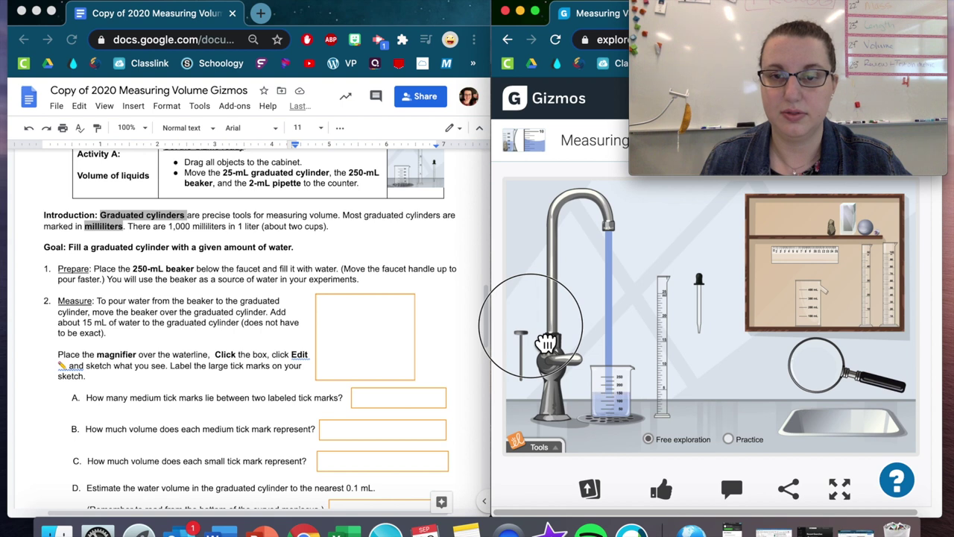
{"action": "left_click_drag", "start_coordinate": [546, 342], "coordinate": [546, 345]}
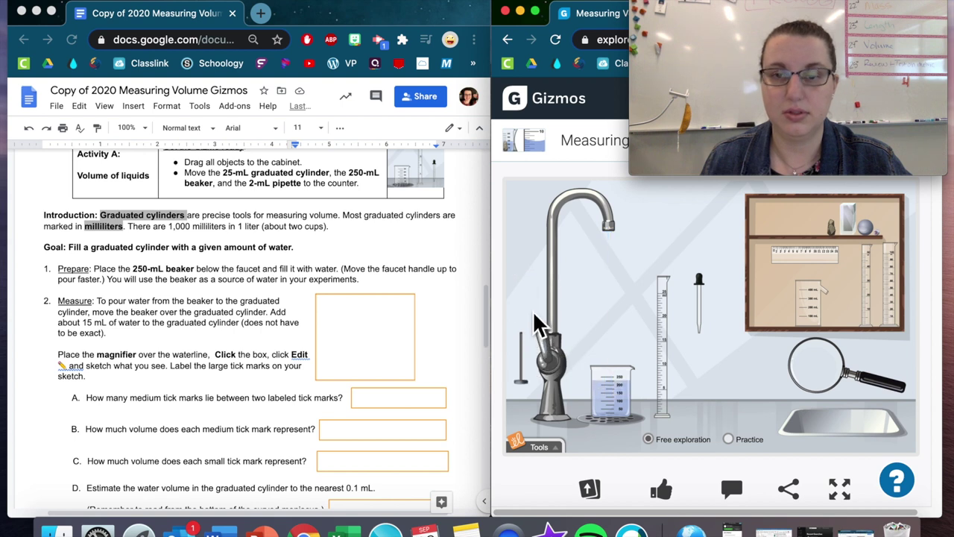
{"action": "left_click", "coordinate": [114, 311]}
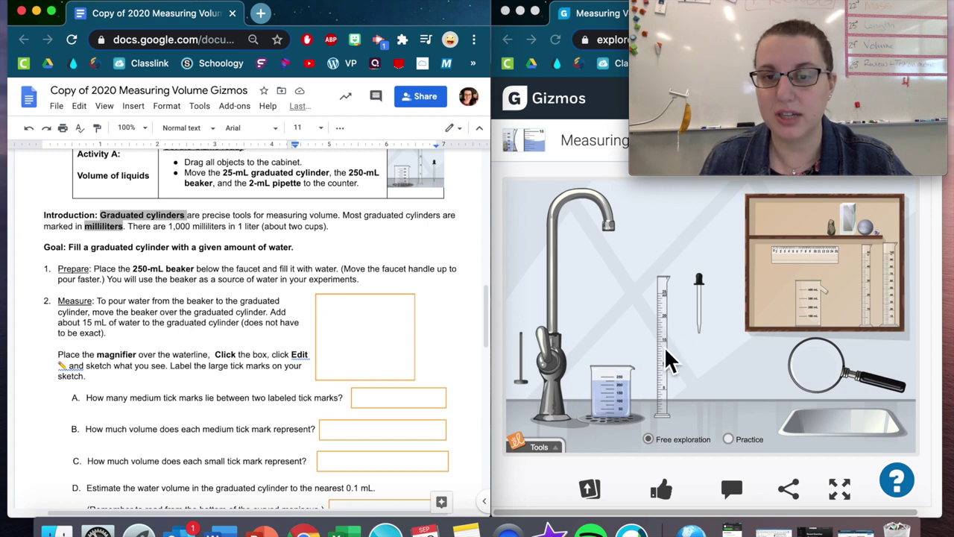
Pour water from the beaker into the 25-mL graduated cylinder
{"action": "left_click", "coordinate": [613, 395]}
{"action": "left_click_drag", "start_coordinate": [633, 406], "coordinate": [664, 267]}
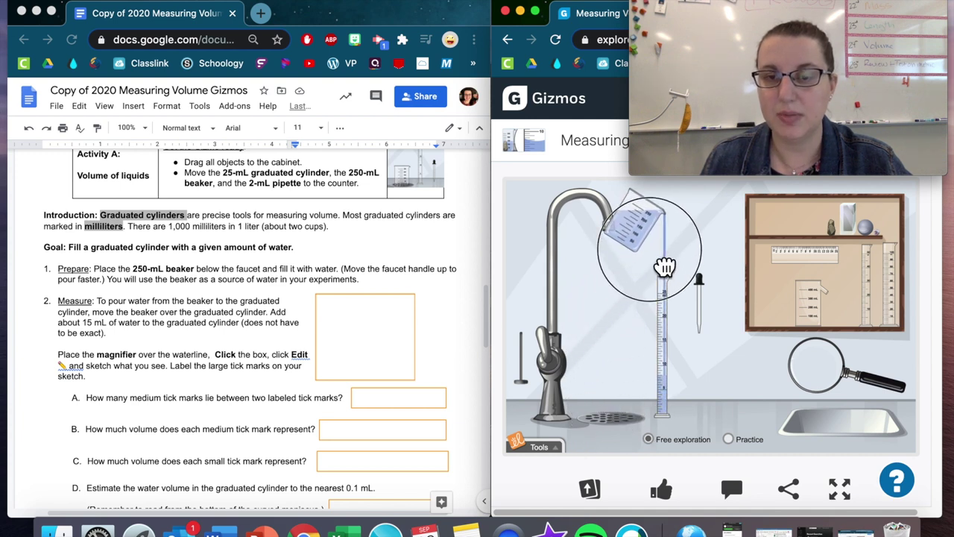
{"action": "left_click_drag", "start_coordinate": [664, 266], "coordinate": [659, 267]}
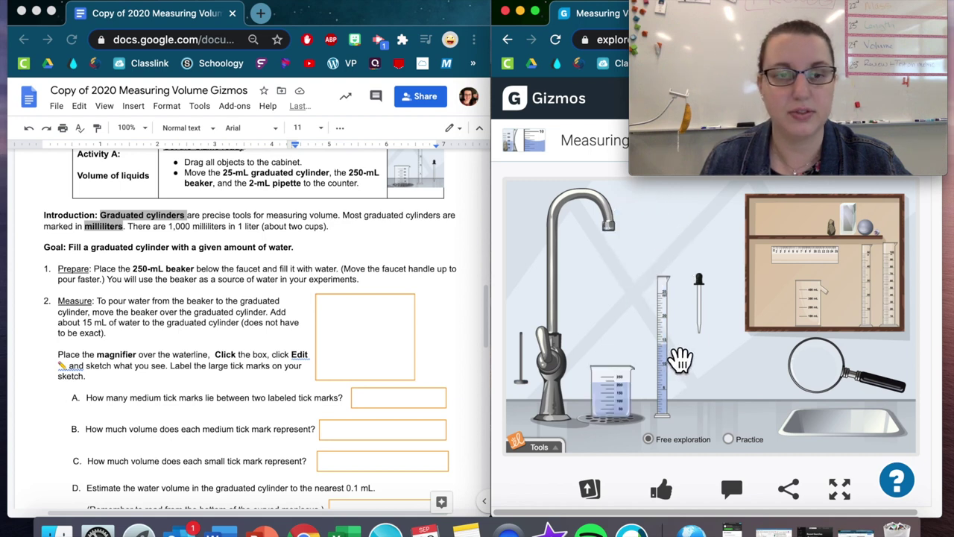
{"action": "left_click", "coordinate": [128, 340]}
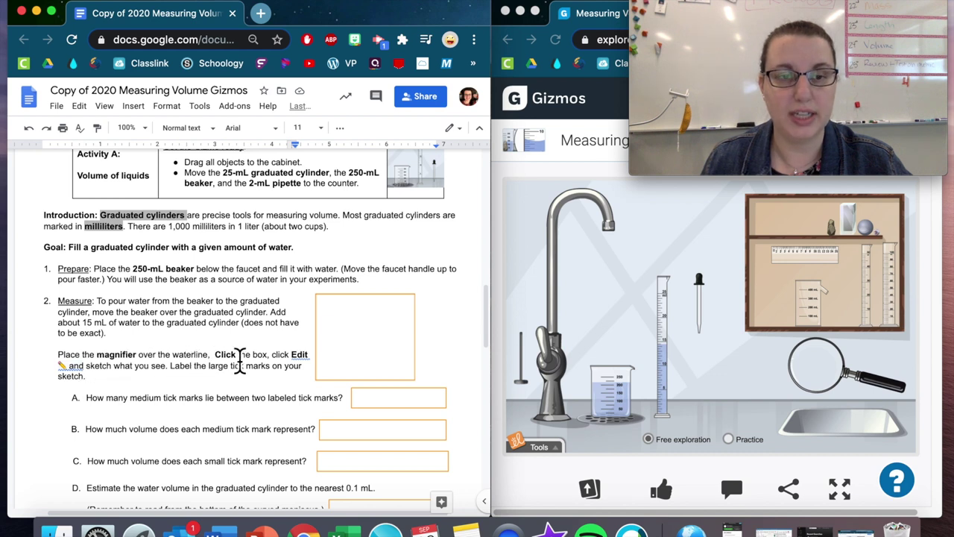
Set the magnifier on the cylinder's waterline, just below the 15-mL mark
{"action": "left_click_drag", "start_coordinate": [849, 370], "coordinate": [689, 363]}
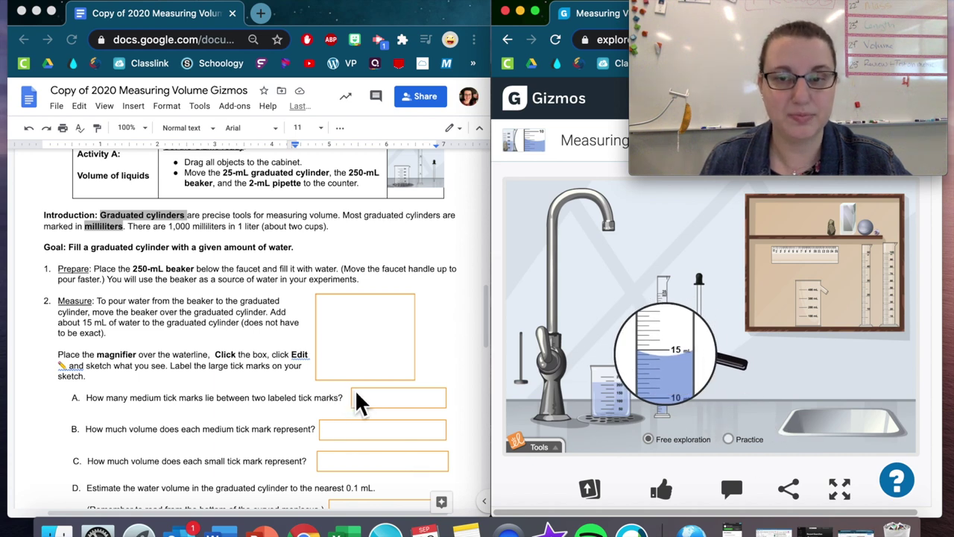
{"action": "left_click", "coordinate": [246, 360]}
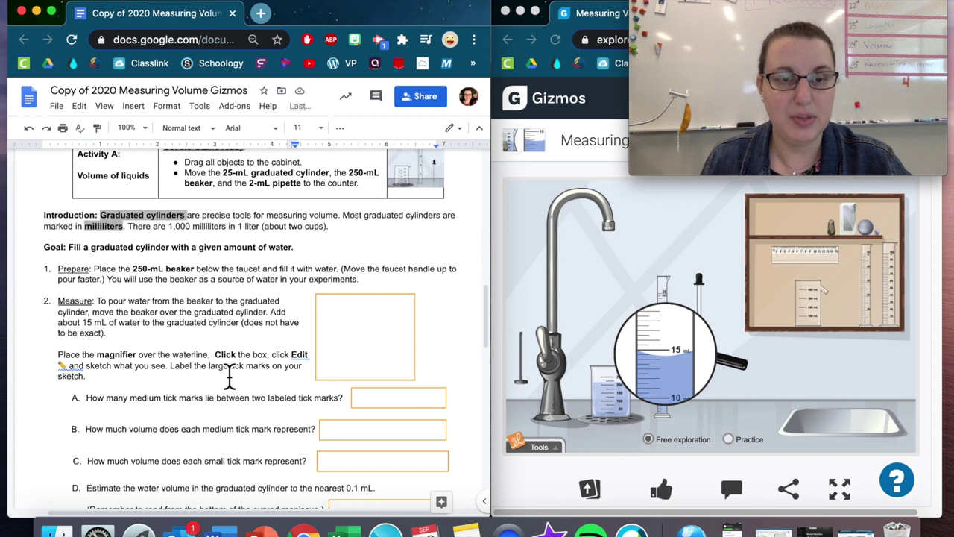
{"action": "left_click", "coordinate": [362, 334]}
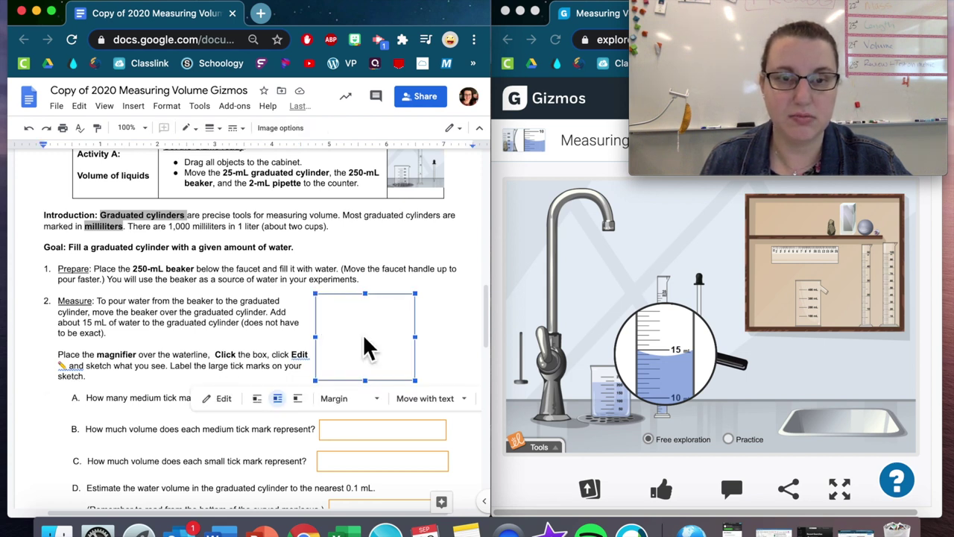
Scribble the cylinder walls, waterline and tick marks in the question 2 sketch box and save
{"action": "left_click", "coordinate": [228, 402]}
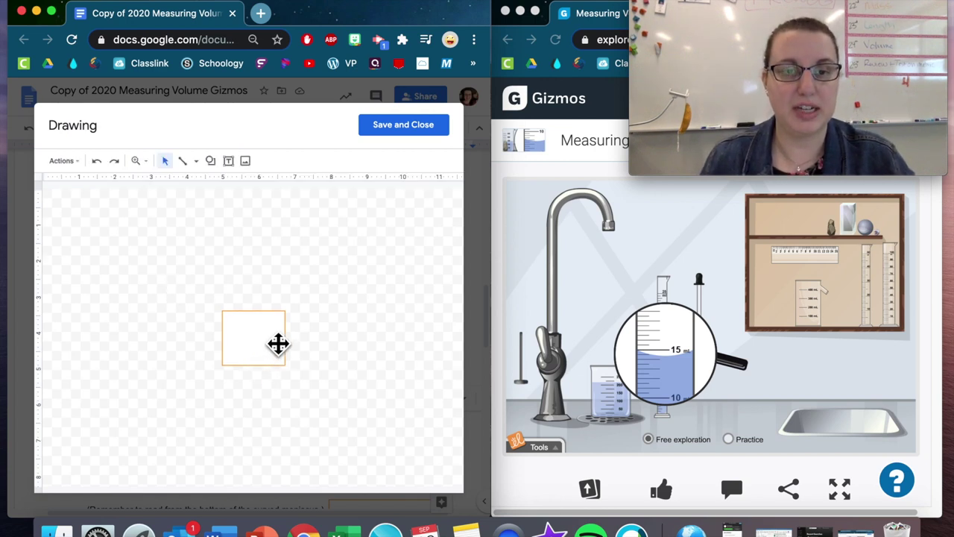
{"action": "left_click", "coordinate": [196, 161]}
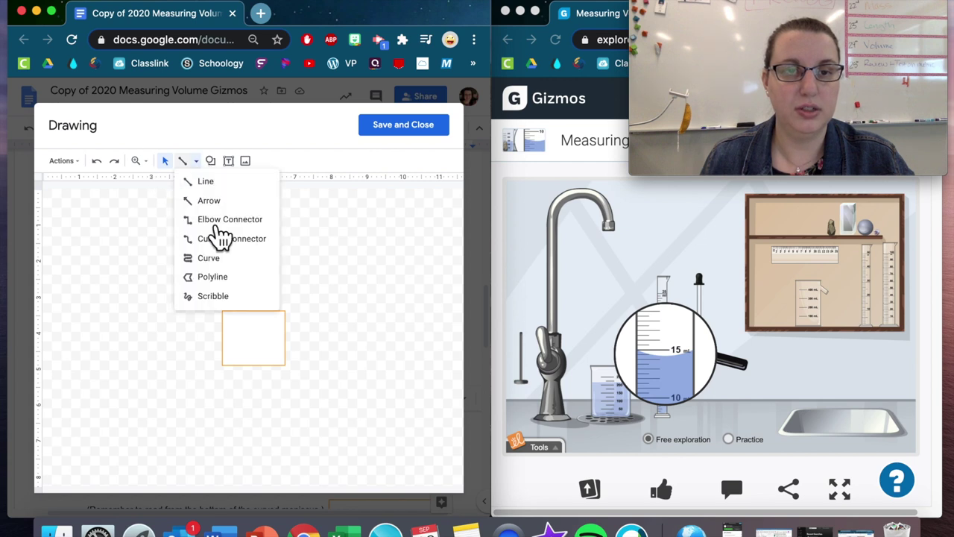
{"action": "left_click", "coordinate": [213, 296]}
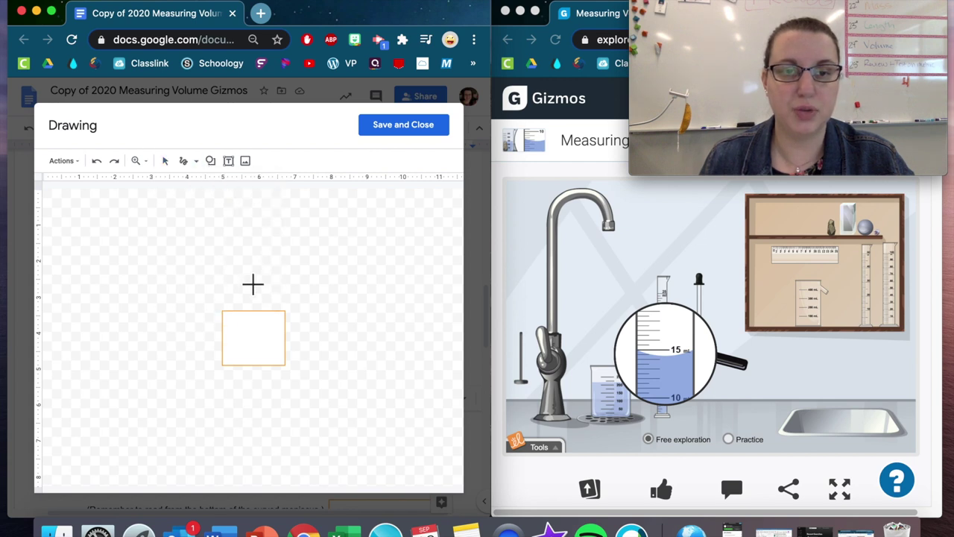
{"action": "left_click_drag", "start_coordinate": [234, 311], "coordinate": [232, 364]}
{"action": "left_click_drag", "start_coordinate": [277, 318], "coordinate": [274, 381]}
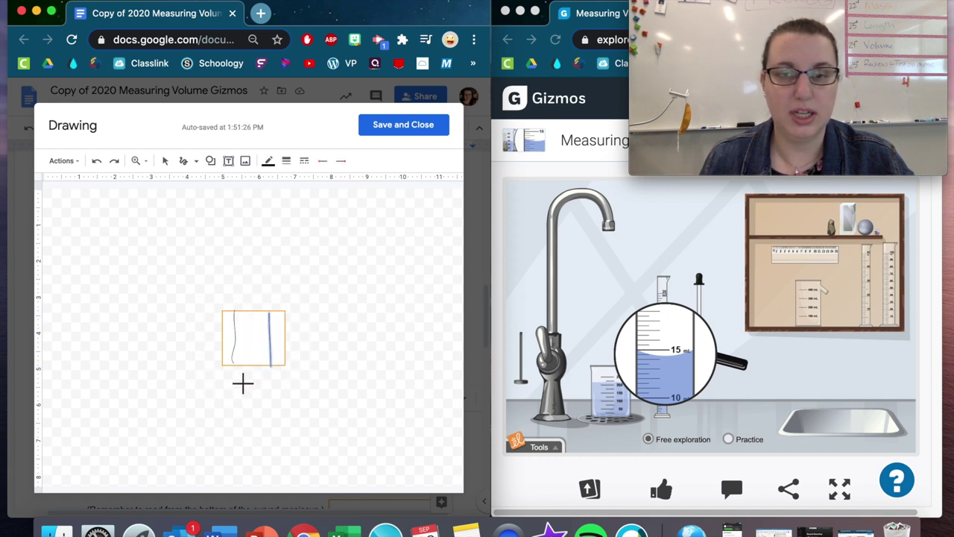
{"action": "left_click_drag", "start_coordinate": [234, 338], "coordinate": [264, 338]}
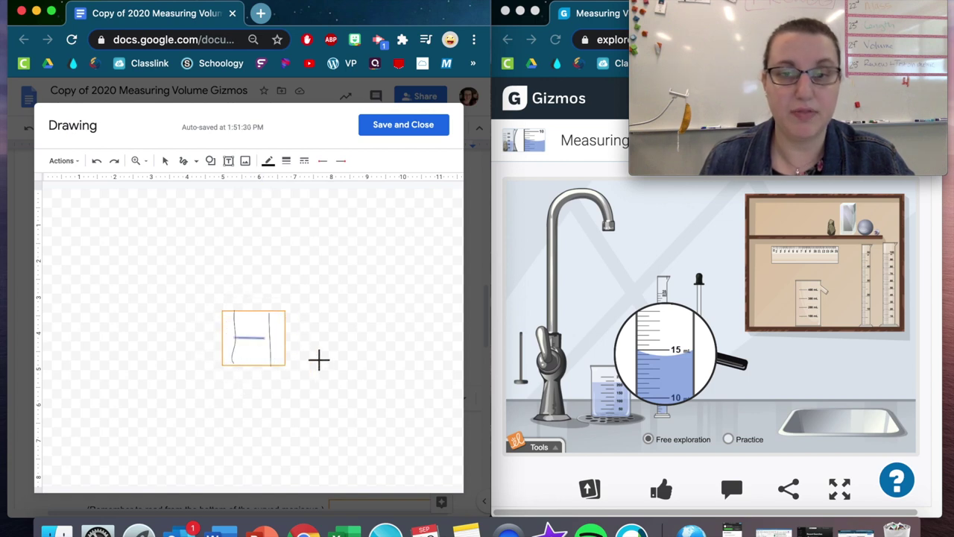
{"action": "left_click_drag", "start_coordinate": [245, 371], "coordinate": [270, 368]}
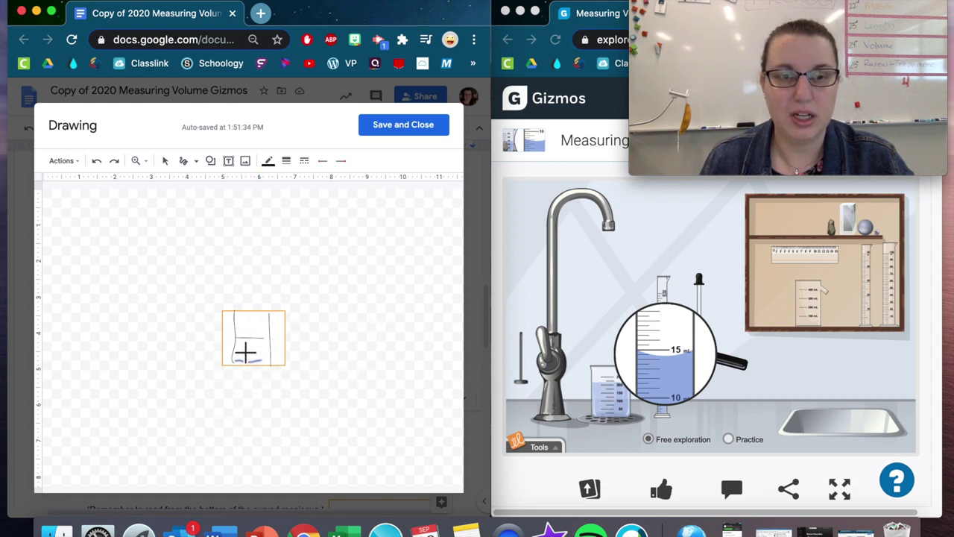
{"action": "left_click_drag", "start_coordinate": [245, 341], "coordinate": [237, 354]}
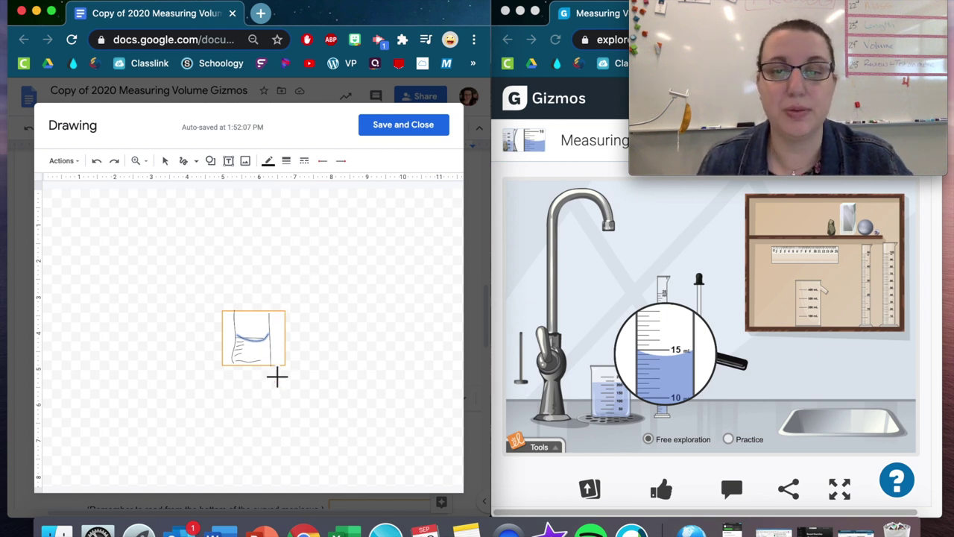
{"action": "left_click", "coordinate": [415, 137]}
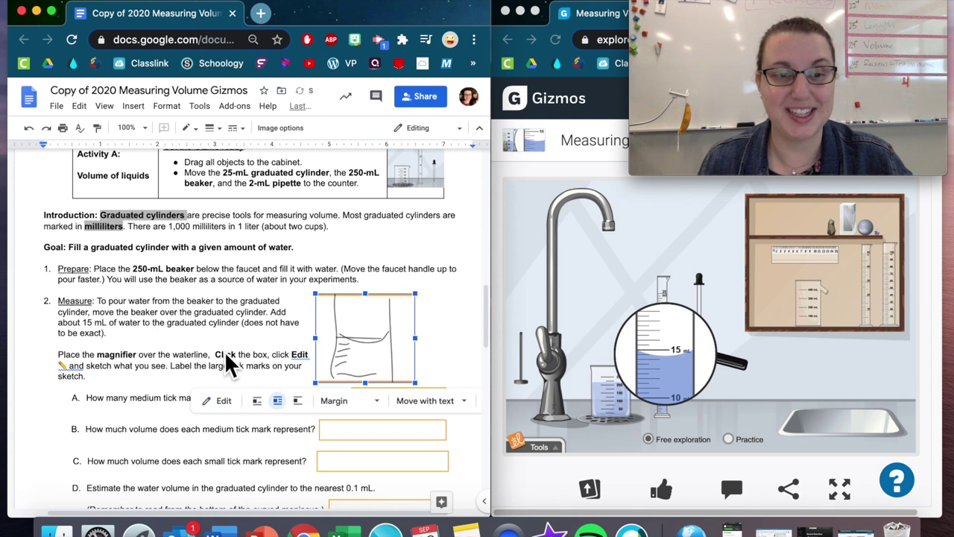
Reopen the sketch and add a '15 ml' text label beside the upper tick mark
{"action": "left_click", "coordinate": [148, 377]}
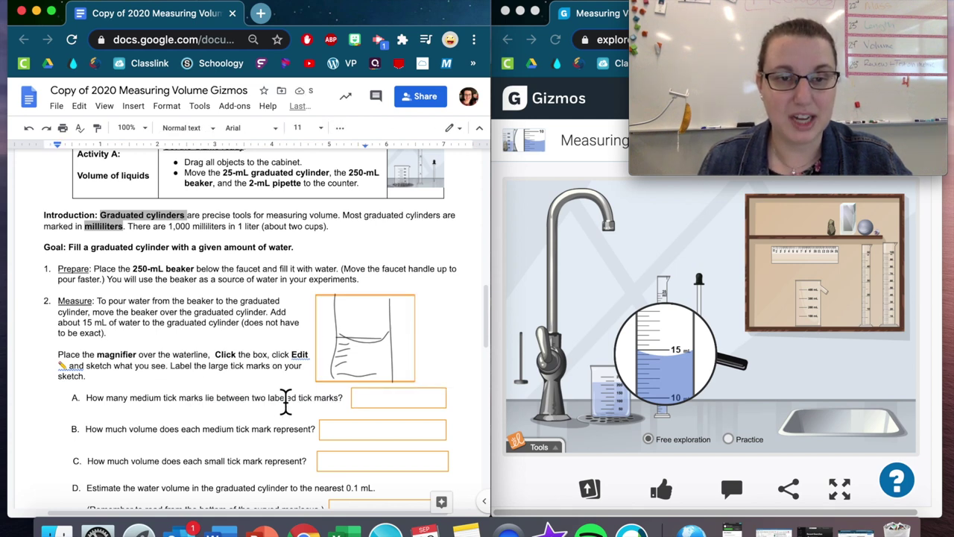
{"action": "left_click", "coordinate": [366, 333]}
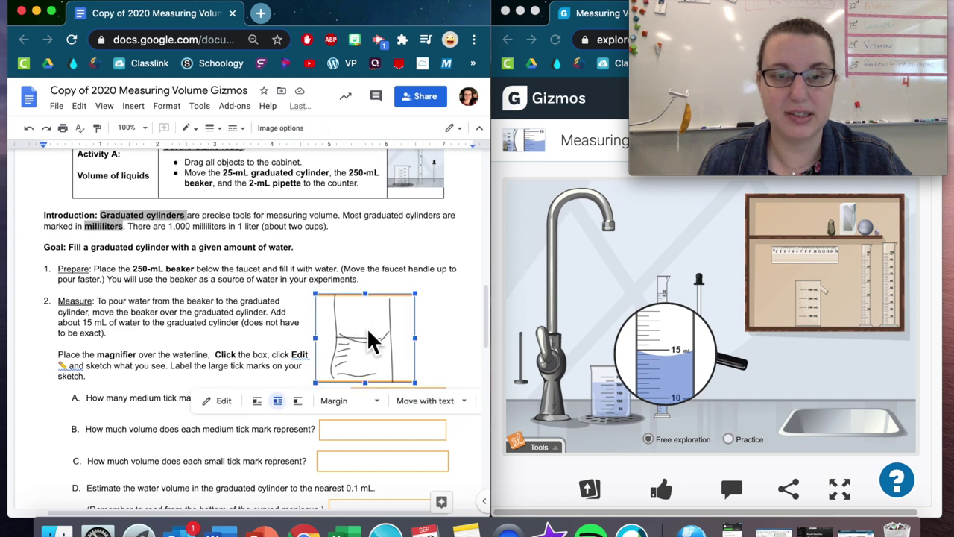
{"action": "left_click", "coordinate": [236, 401]}
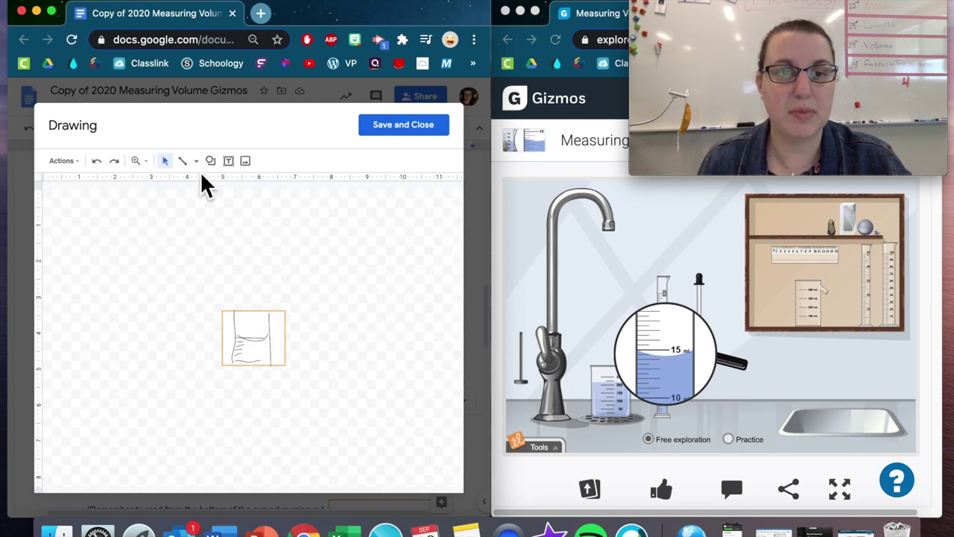
{"action": "left_click", "coordinate": [228, 160]}
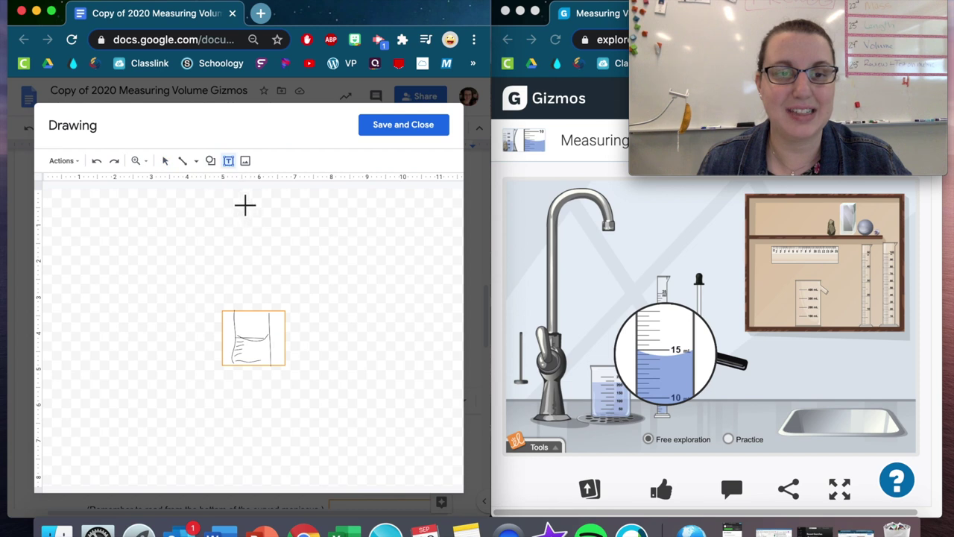
{"action": "left_click_drag", "start_coordinate": [258, 328], "coordinate": [281, 347]}
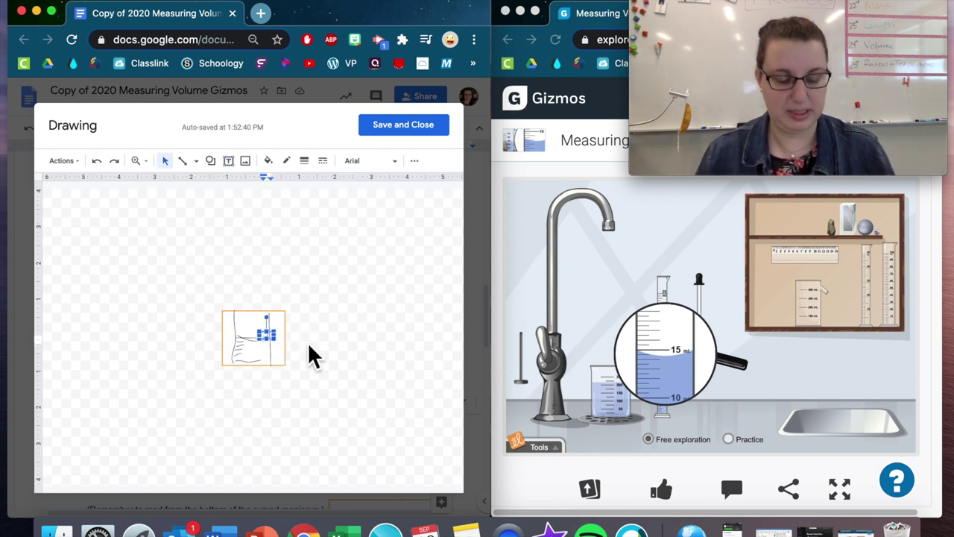
{"action": "type", "text": "5"}
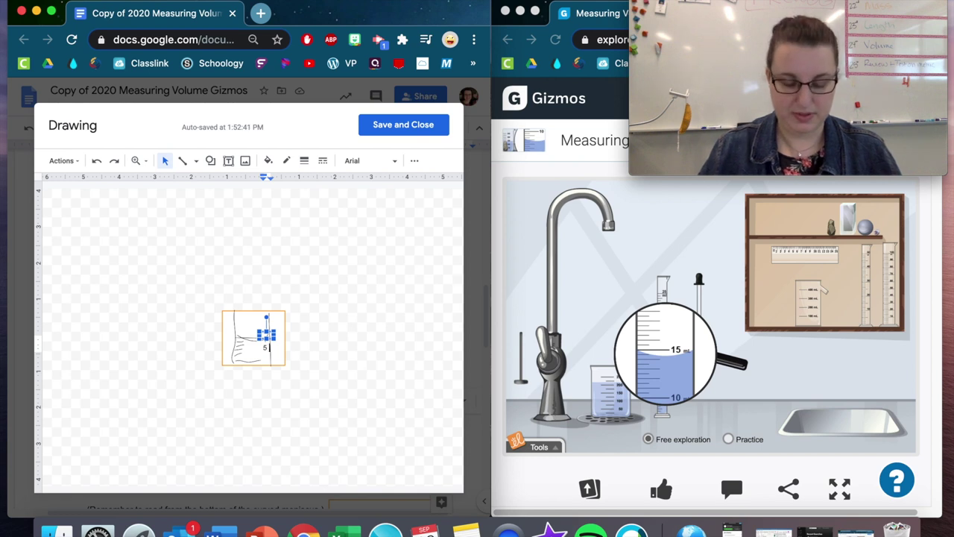
{"action": "type", "text": " ml"}
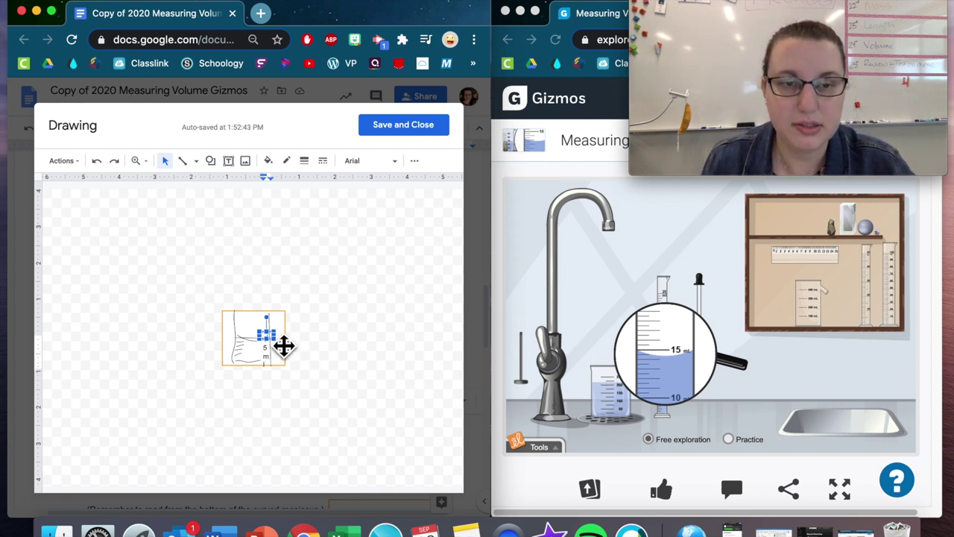
{"action": "left_click_drag", "start_coordinate": [283, 345], "coordinate": [301, 362]}
{"action": "left_click", "coordinate": [290, 353]}
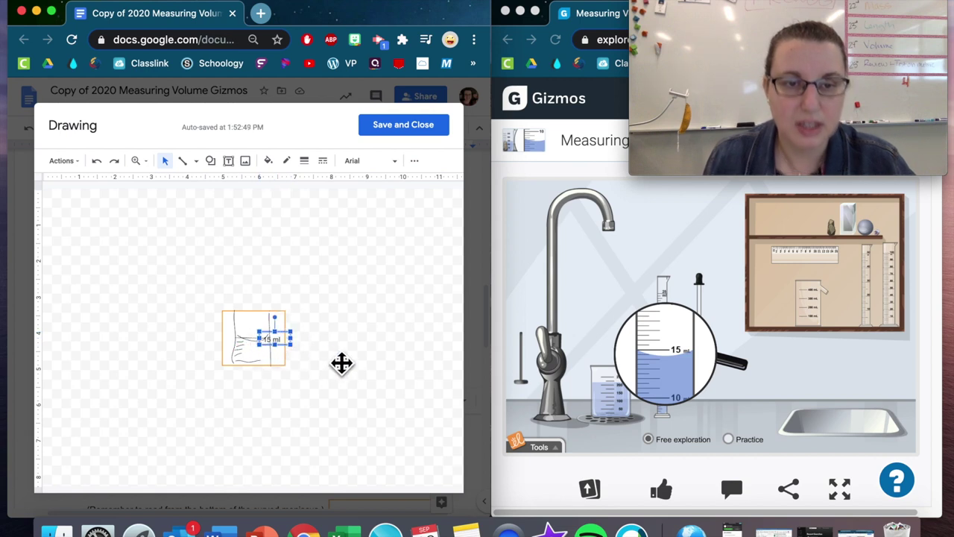
Add a '10 ml' label below it and save the sketch back into the worksheet
{"action": "left_click", "coordinate": [228, 161]}
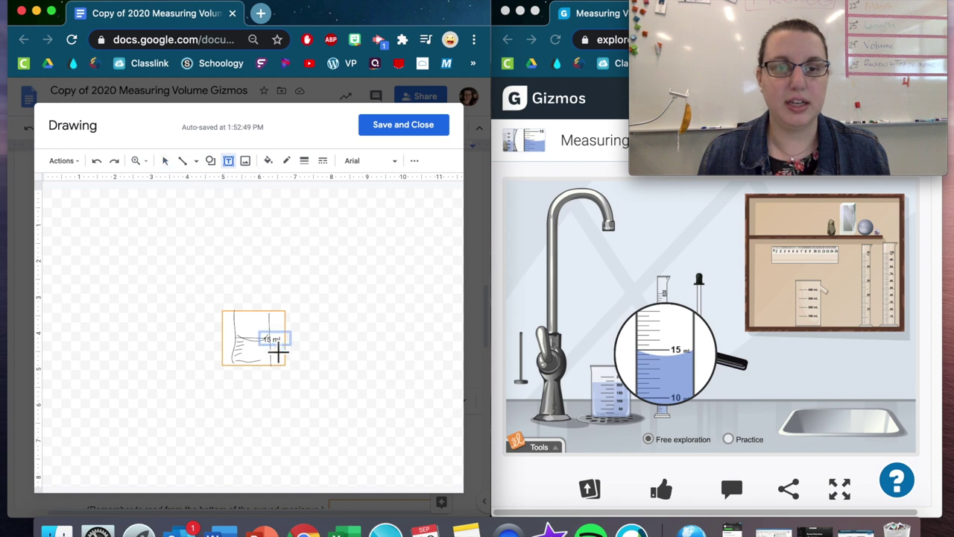
{"action": "left_click", "coordinate": [277, 357]}
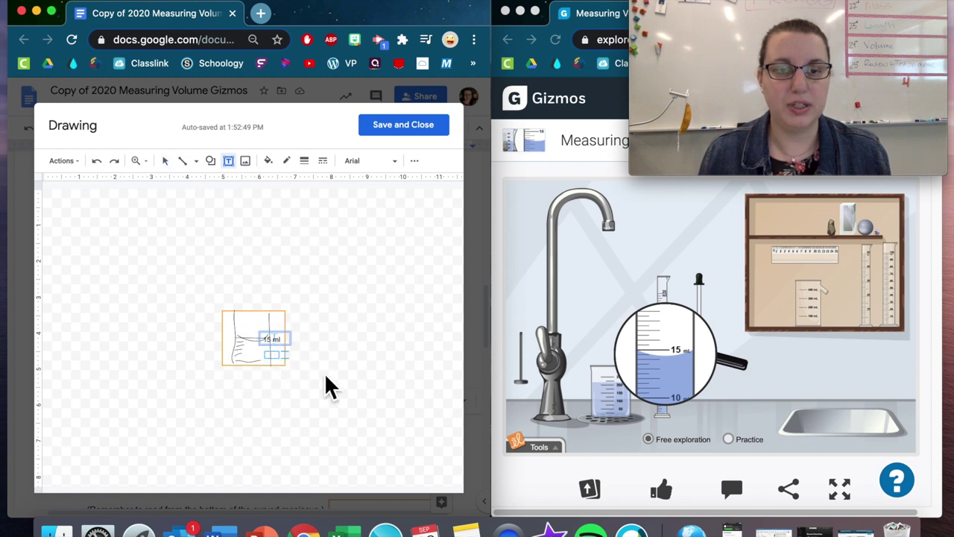
{"action": "type", "text": "0 ml"}
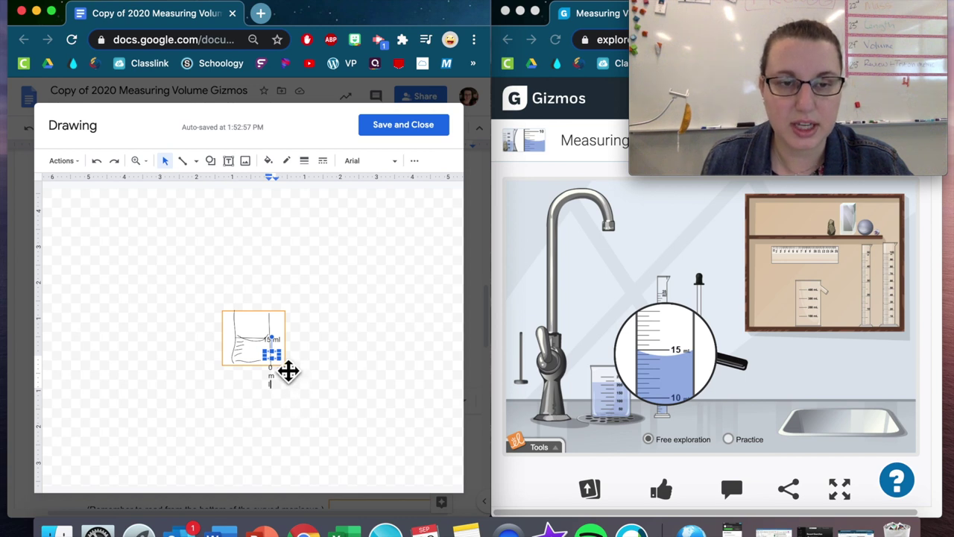
{"action": "left_click_drag", "start_coordinate": [294, 375], "coordinate": [292, 379]}
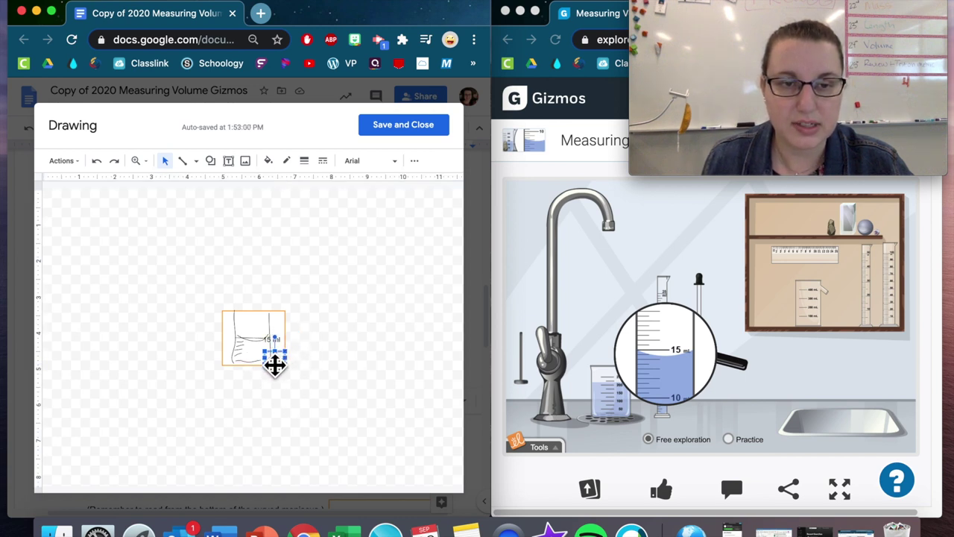
{"action": "left_click_drag", "start_coordinate": [265, 357], "coordinate": [263, 360]}
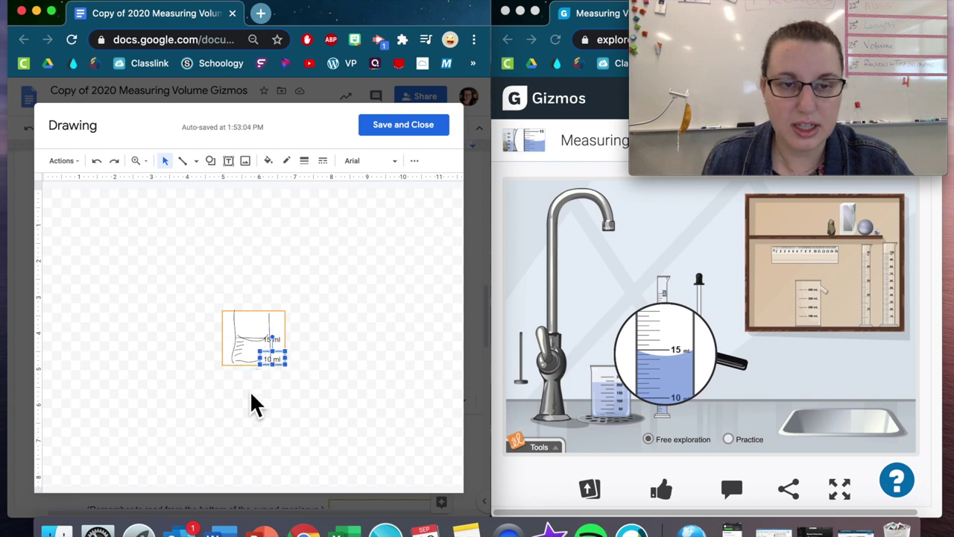
{"action": "left_click", "coordinate": [310, 393]}
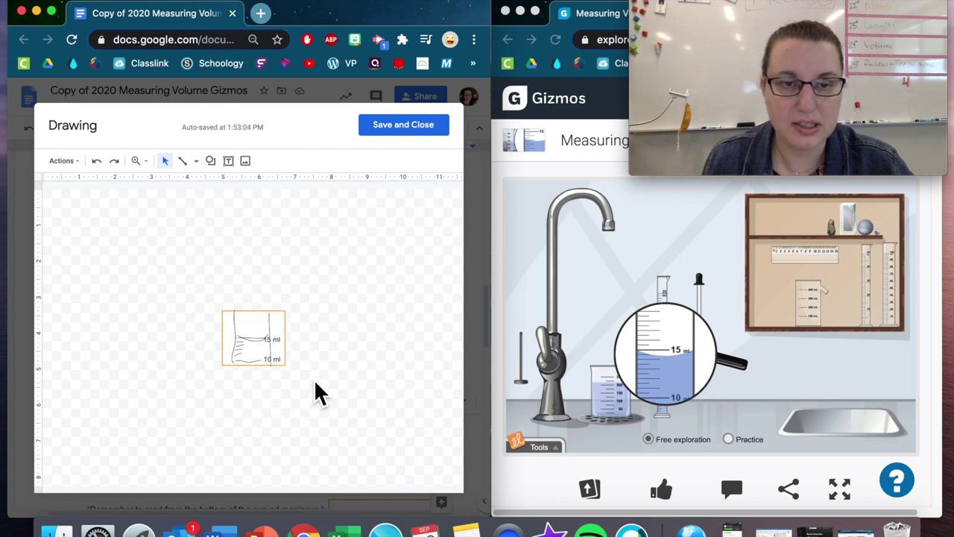
{"action": "left_click", "coordinate": [412, 136]}
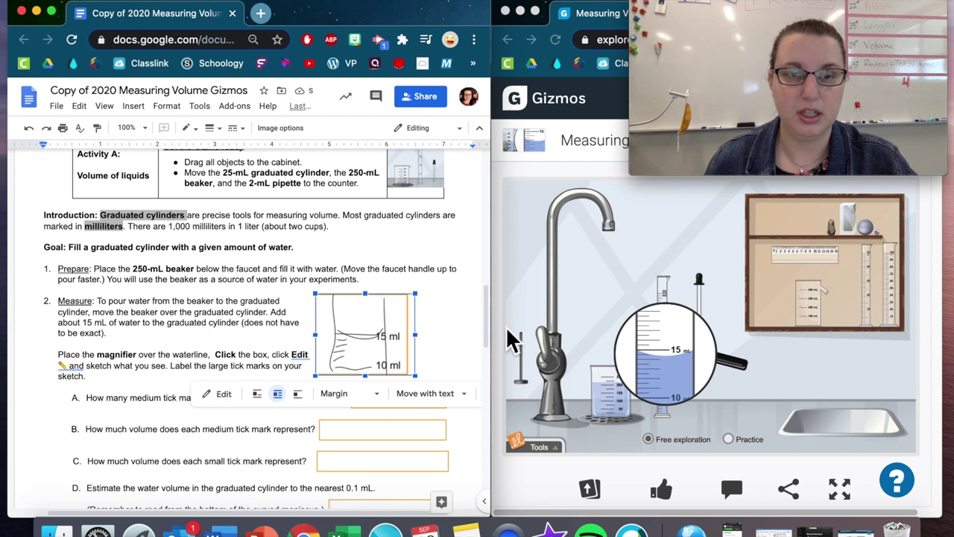
Enter 4 in answer box A, 1 ml in box B and 0.5 ml in box C
{"action": "left_click", "coordinate": [460, 336]}
{"action": "scroll", "coordinate": [206, 430], "scroll_direction": "down", "scroll_amount": 2}
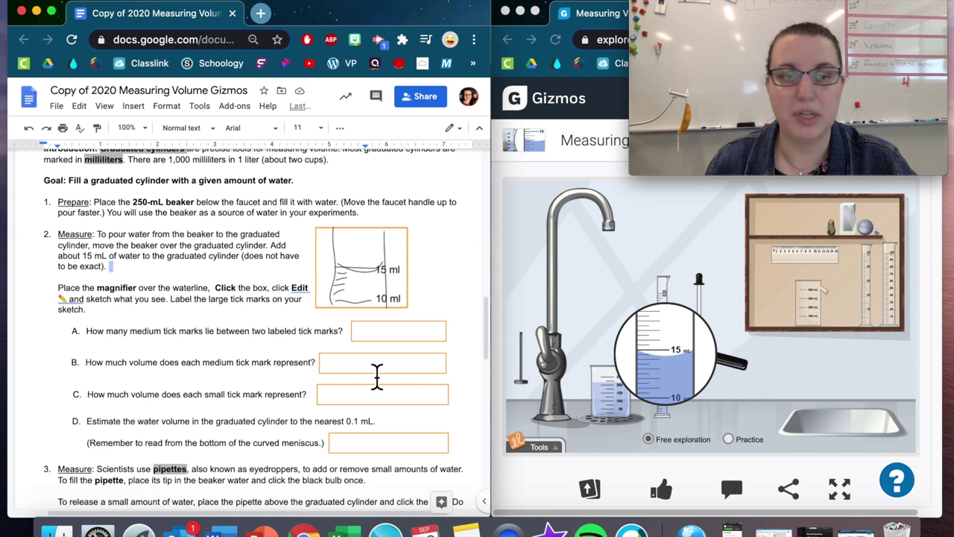
{"action": "left_click", "coordinate": [394, 334]}
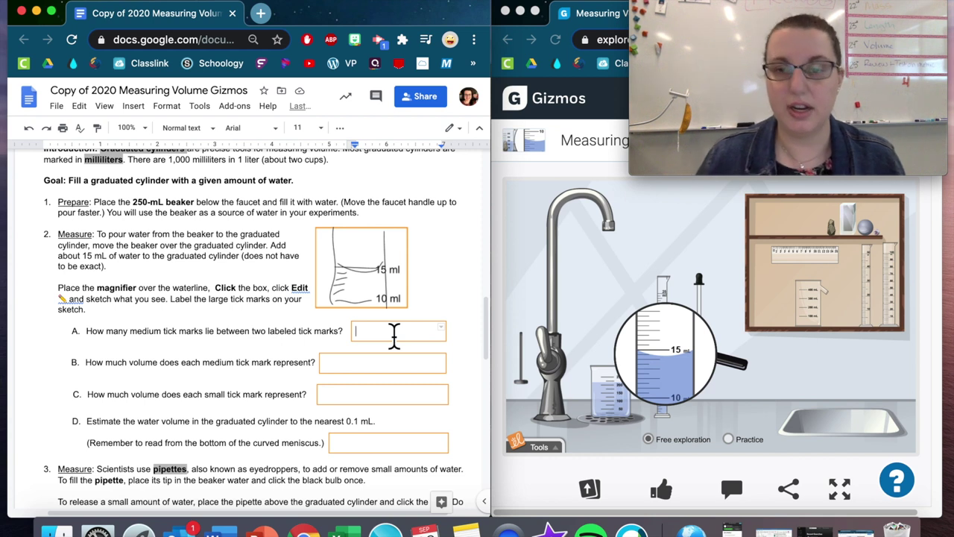
{"action": "type", "text": "4"}
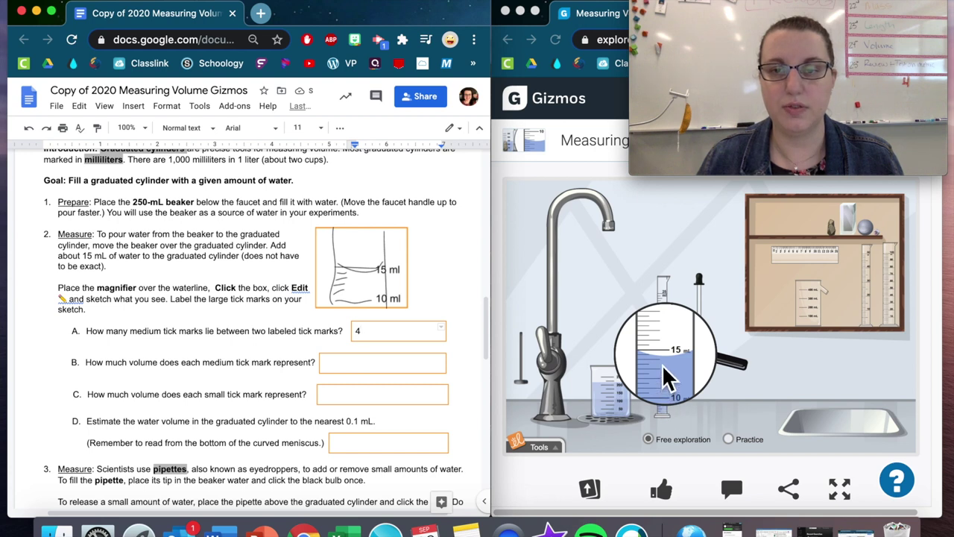
{"action": "left_click", "coordinate": [353, 365]}
{"action": "type", "text": "1 ml"}
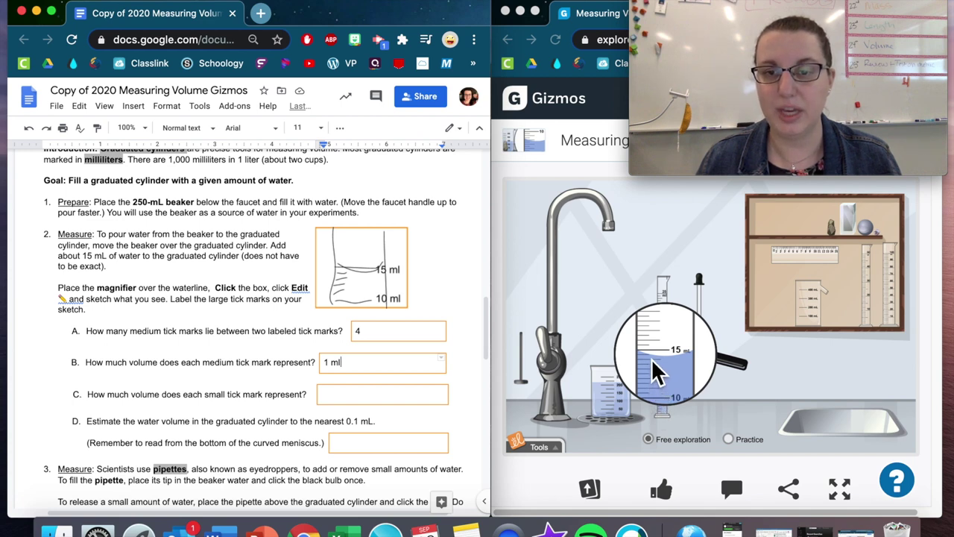
{"action": "left_click", "coordinate": [360, 402]}
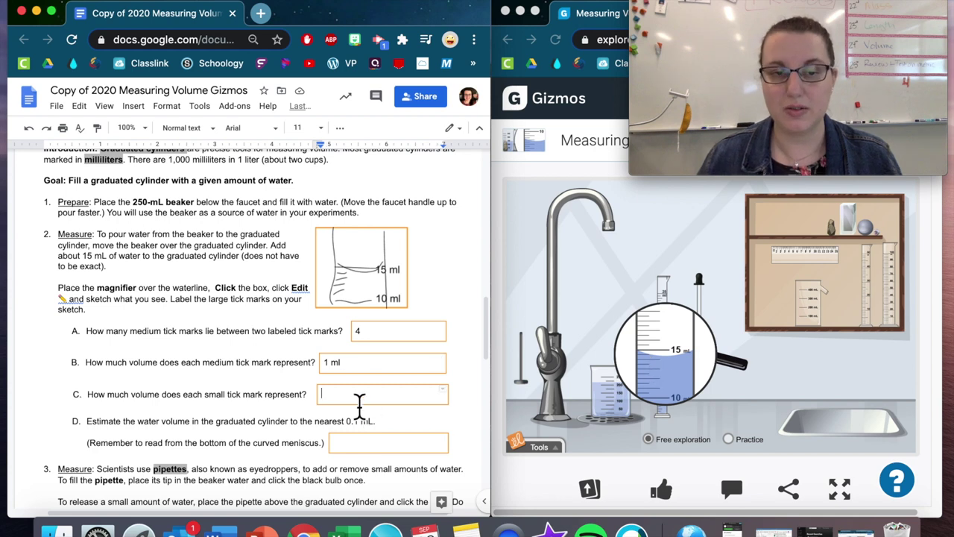
{"action": "type", "text": "0."}
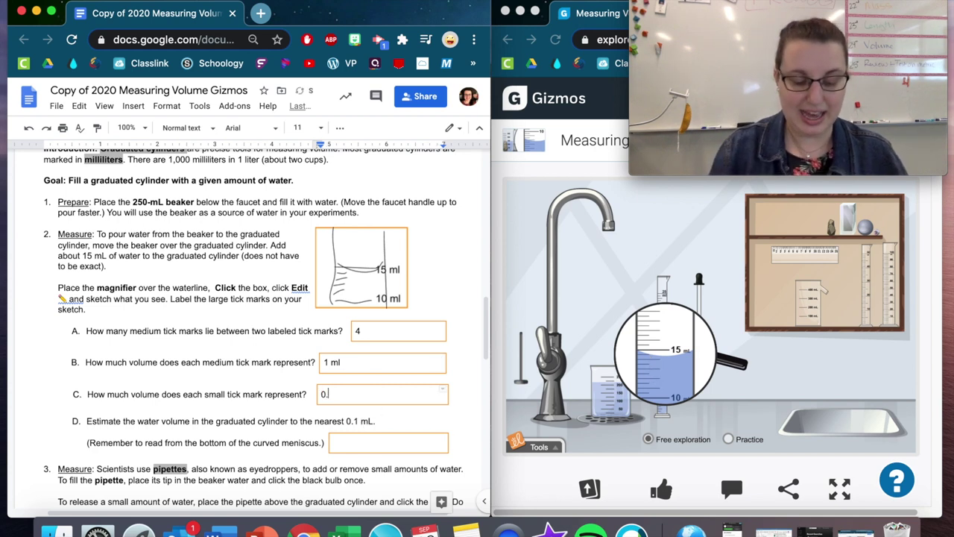
{"action": "type", "text": "5 ml"}
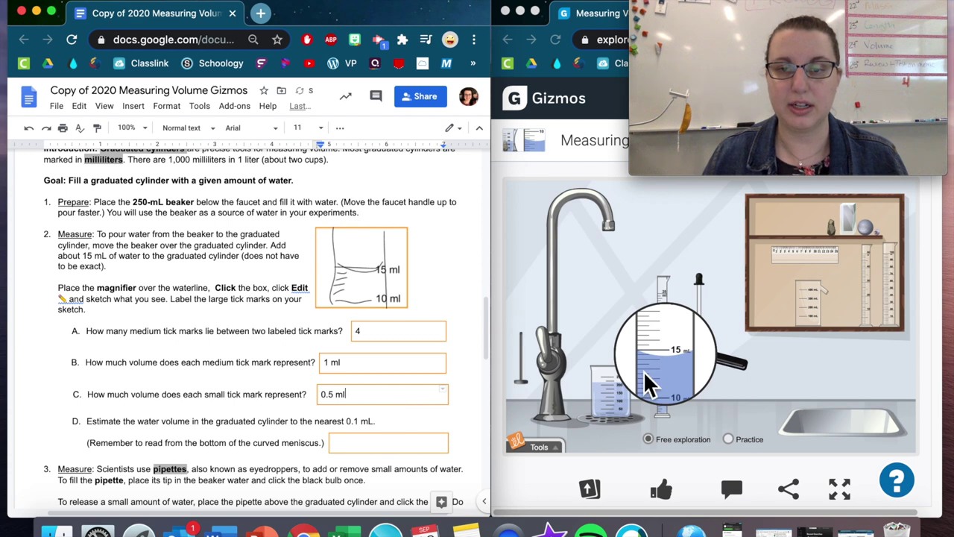
Type 14.3mL as the estimated water volume in answer box D
{"action": "scroll", "coordinate": [268, 439], "scroll_direction": "down", "scroll_amount": 2}
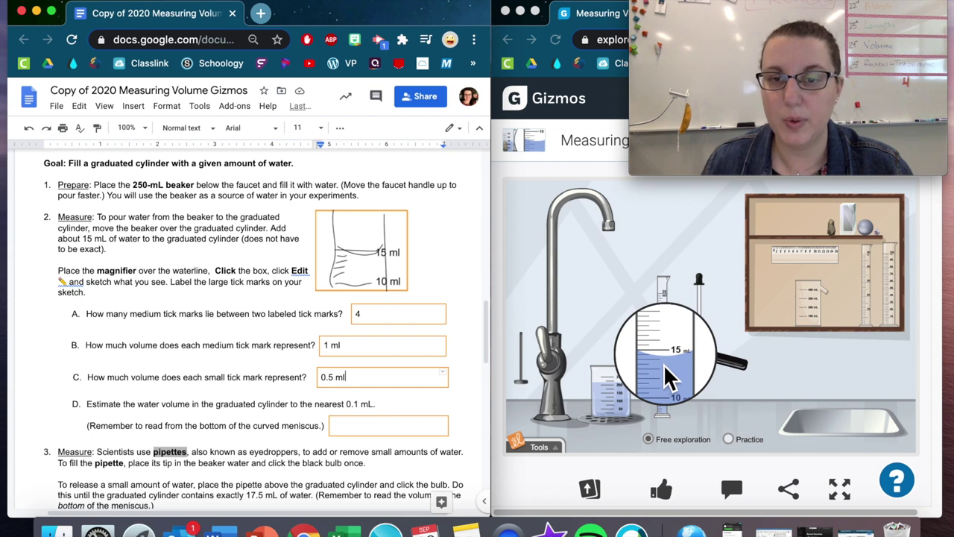
{"action": "left_click", "coordinate": [396, 430]}
{"action": "type", "text": "14."}
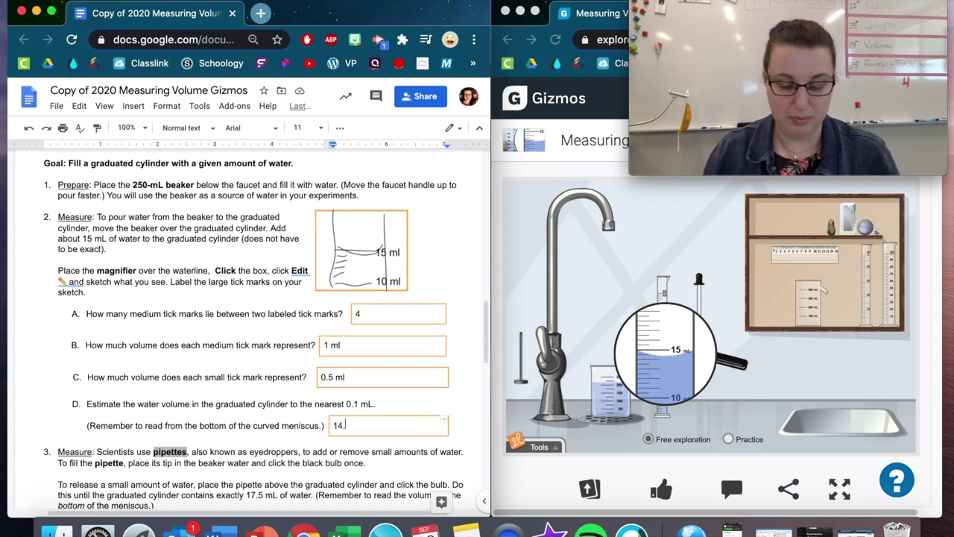
{"action": "type", "text": "3ml"}
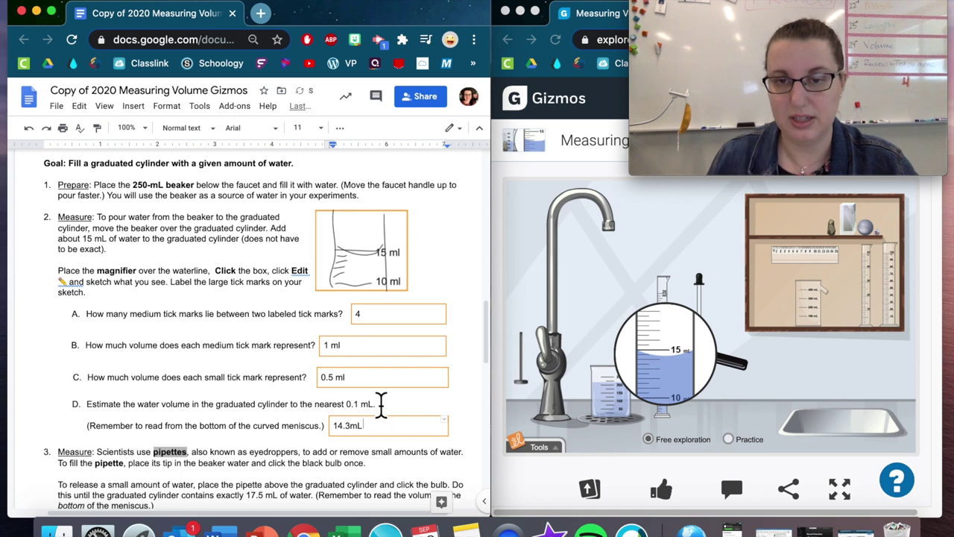
{"action": "double_click", "coordinate": [345, 425]}
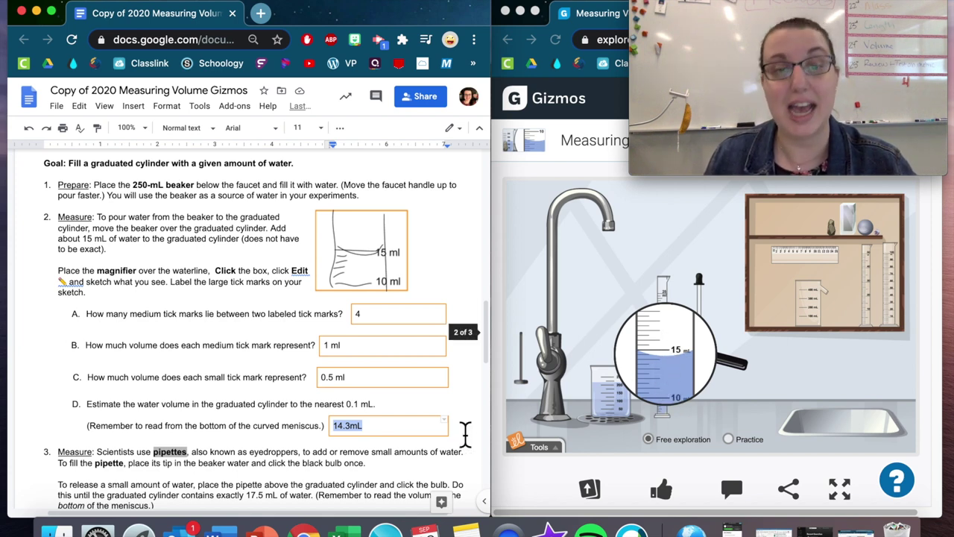
{"action": "left_click", "coordinate": [377, 431]}
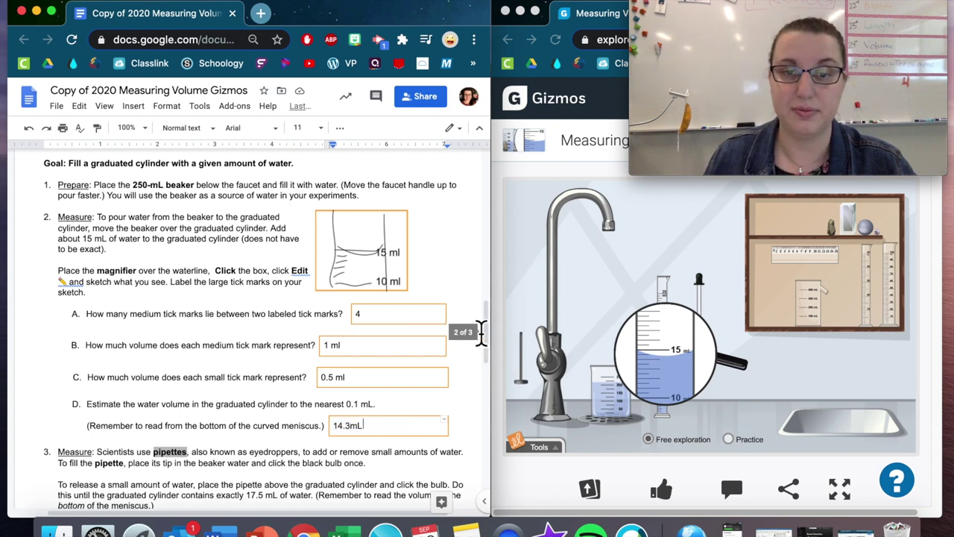
{"action": "left_click_drag", "start_coordinate": [485, 328], "coordinate": [488, 355]}
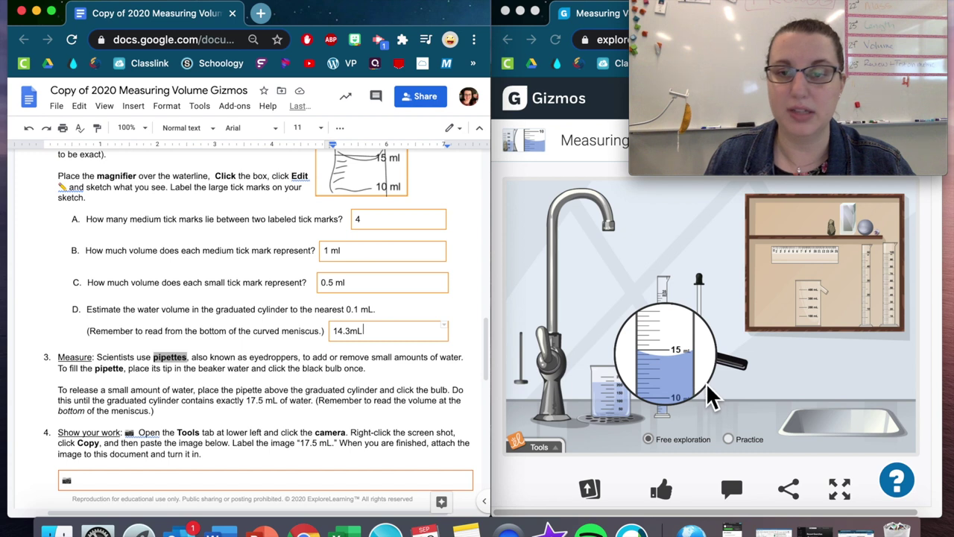
Fill the 2-mL pipette from the beaker and hold it above the magnified cylinder
{"action": "left_click", "coordinate": [665, 363]}
{"action": "left_click_drag", "start_coordinate": [666, 364], "coordinate": [791, 359]}
{"action": "left_click_drag", "start_coordinate": [704, 306], "coordinate": [624, 360]}
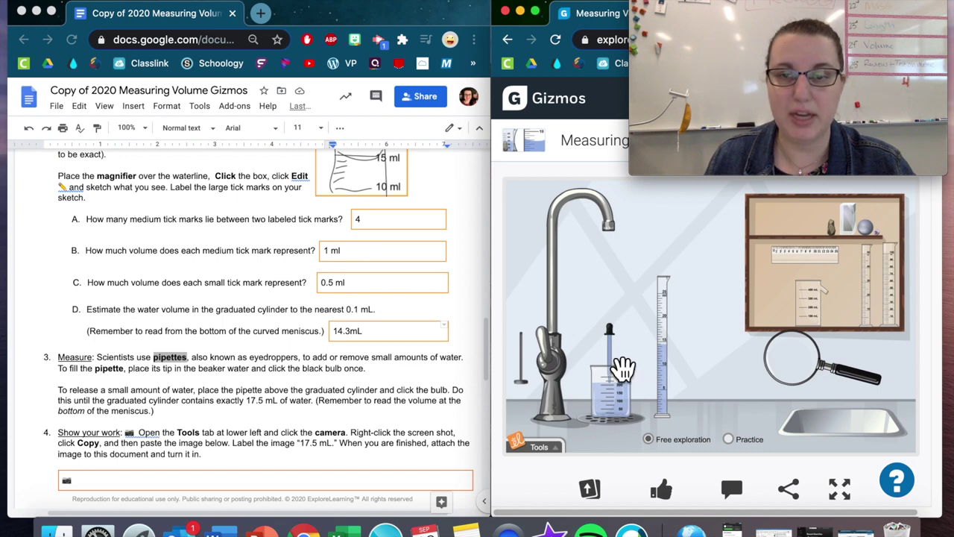
{"action": "left_click_drag", "start_coordinate": [624, 366], "coordinate": [628, 335]}
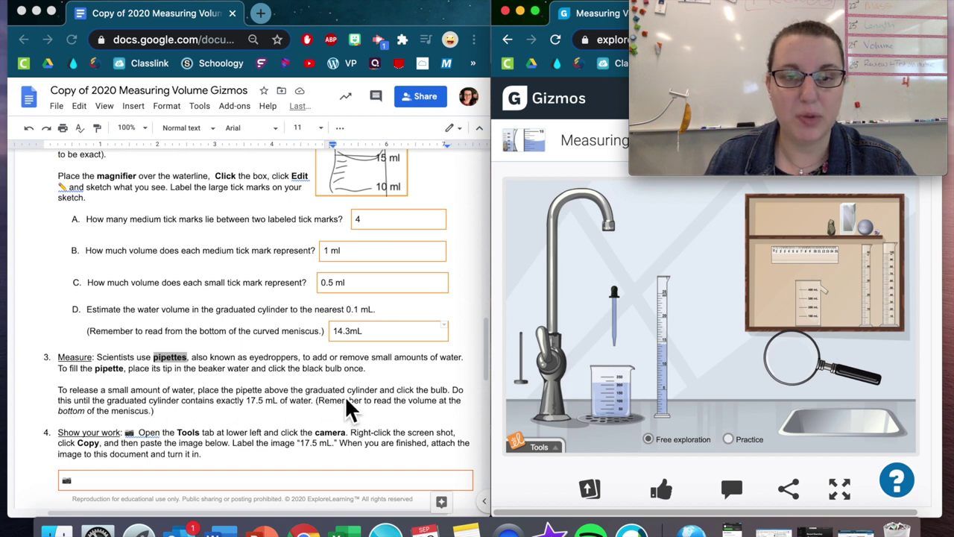
{"action": "left_click_drag", "start_coordinate": [628, 334], "coordinate": [679, 270]}
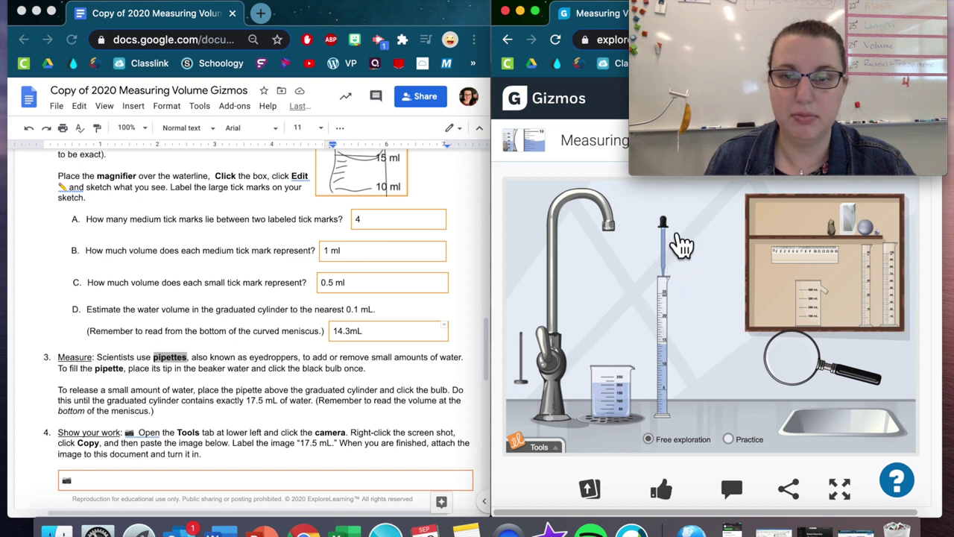
{"action": "left_click_drag", "start_coordinate": [809, 365], "coordinate": [676, 371]}
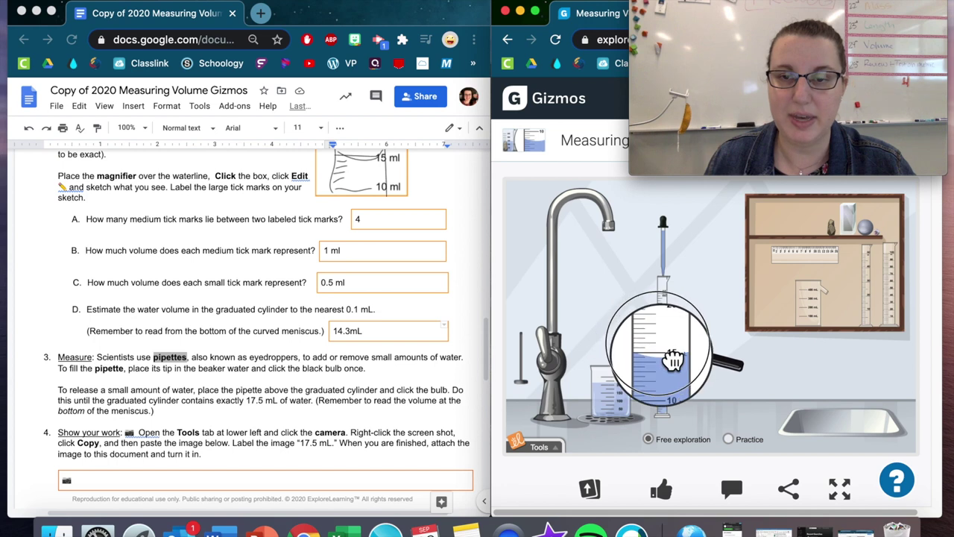
Release drops from the pipette into the graduated cylinder until it runs dry
{"action": "left_click", "coordinate": [674, 244]}
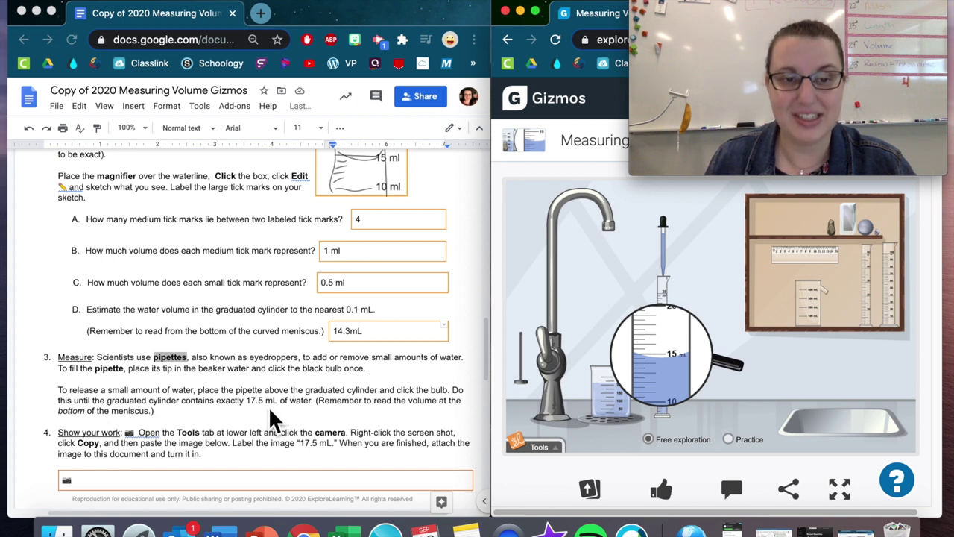
{"action": "left_click", "coordinate": [678, 237]}
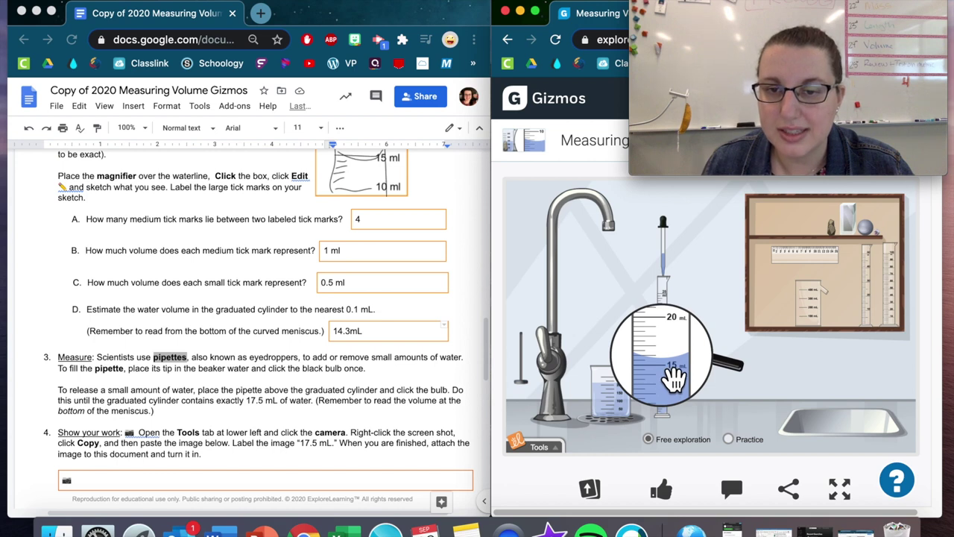
{"action": "left_click", "coordinate": [678, 233]}
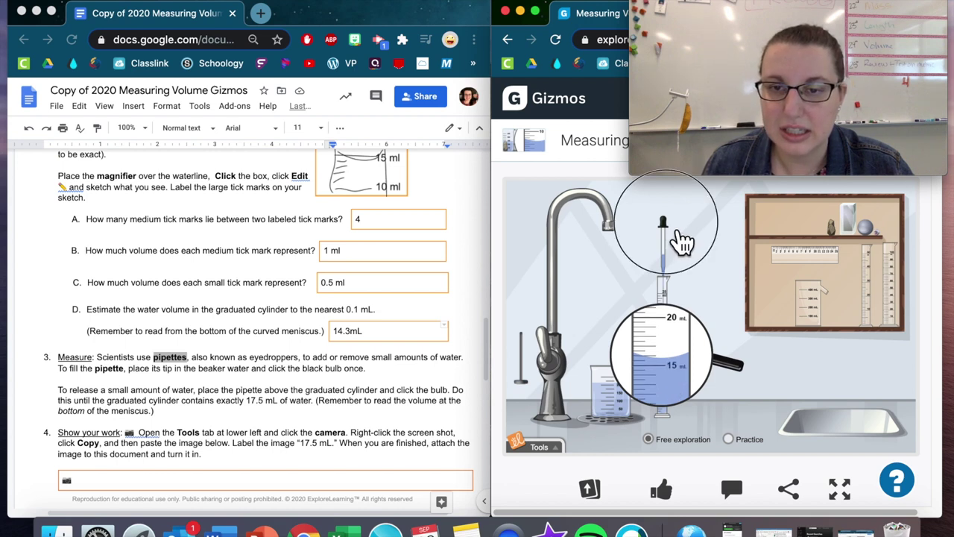
{"action": "left_click", "coordinate": [678, 233]}
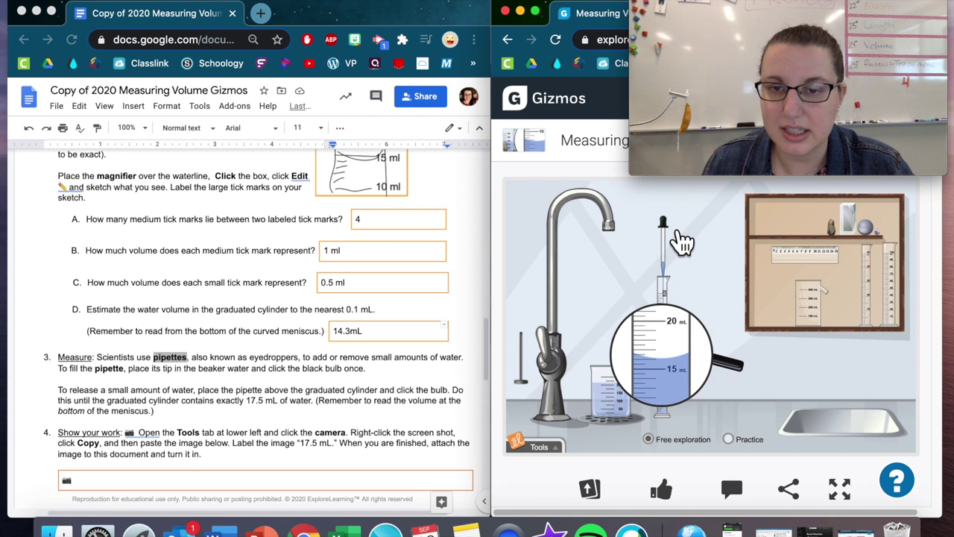
{"action": "left_click", "coordinate": [682, 240]}
{"action": "left_click", "coordinate": [681, 240]}
{"action": "left_click", "coordinate": [682, 240]}
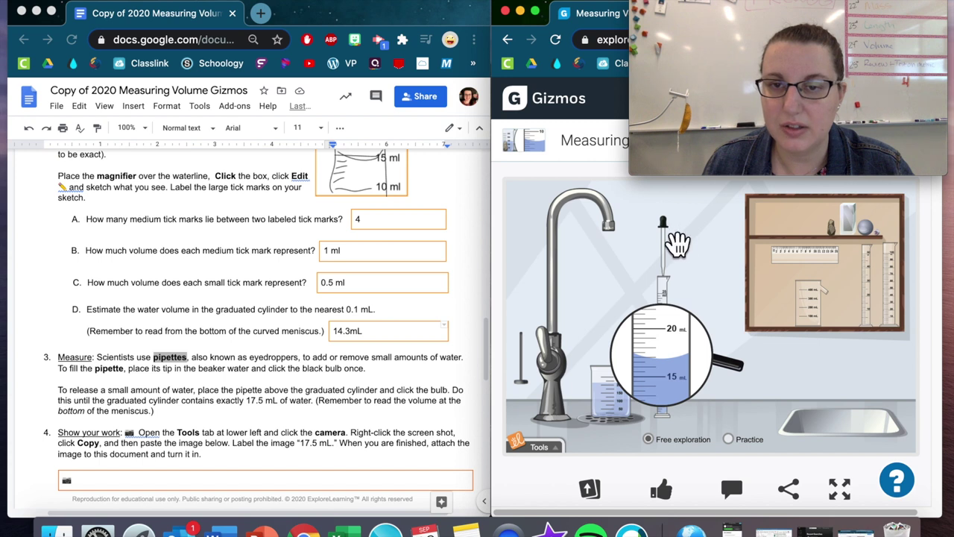
{"action": "left_click", "coordinate": [674, 246]}
Refill the pipette in the beaker and bring it back above the cylinder
{"action": "left_click_drag", "start_coordinate": [675, 246], "coordinate": [622, 347]}
{"action": "left_click", "coordinate": [619, 344]}
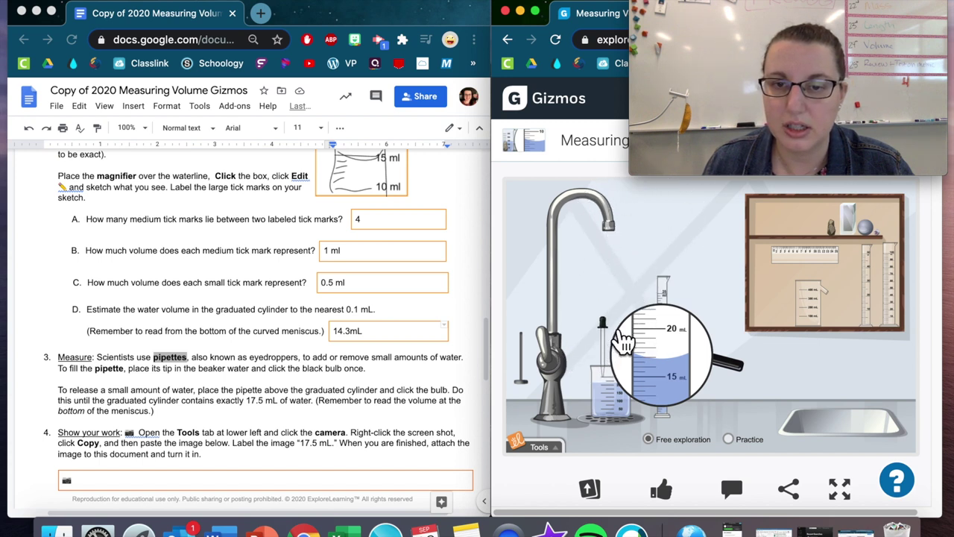
{"action": "left_click", "coordinate": [617, 343]}
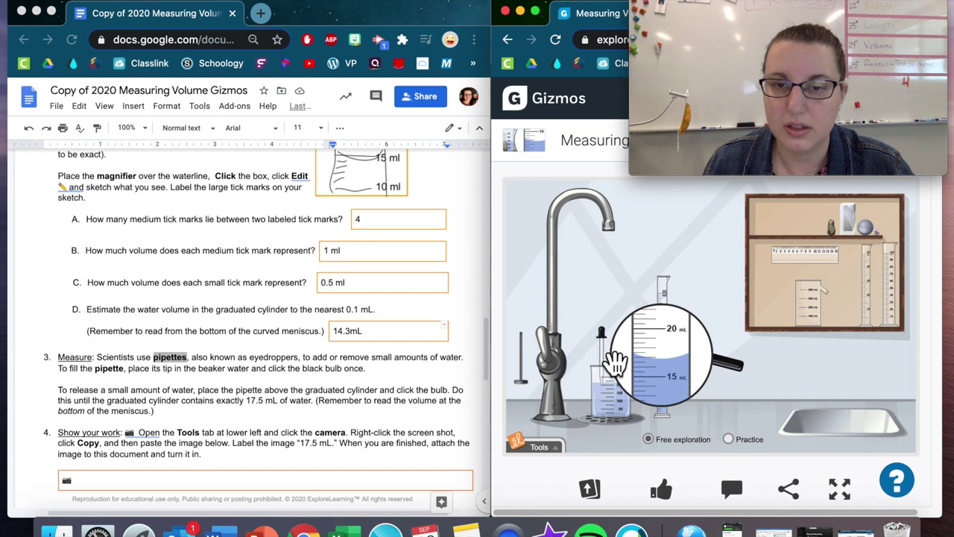
{"action": "left_click_drag", "start_coordinate": [618, 347], "coordinate": [675, 250]}
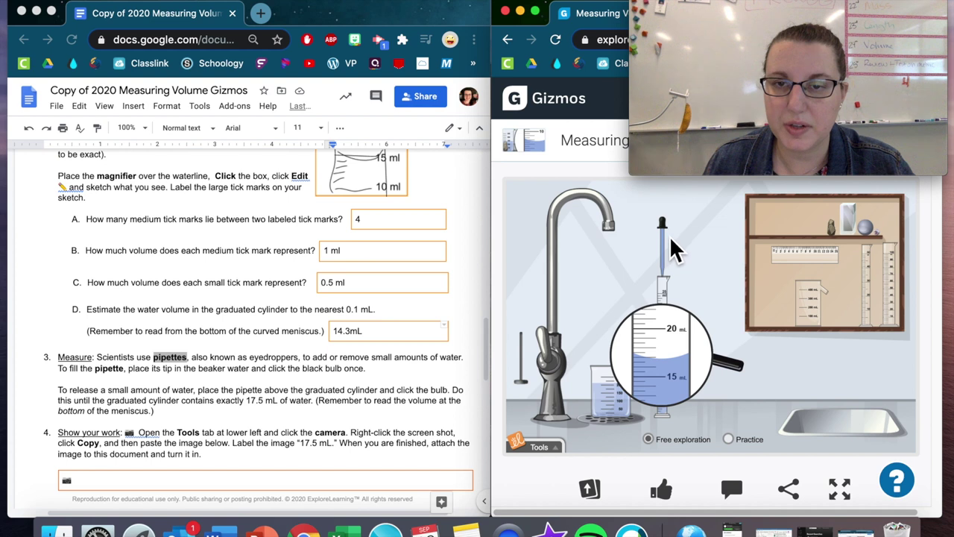
Add drops until the cylinder's water reads exactly 17.5 mL
{"action": "left_click", "coordinate": [680, 243]}
{"action": "left_click", "coordinate": [680, 243]}
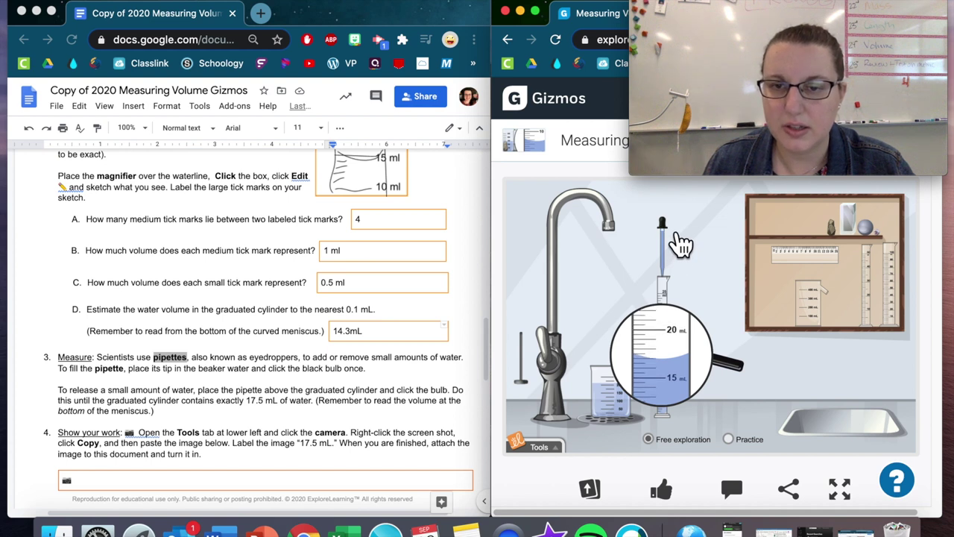
{"action": "left_click", "coordinate": [681, 243]}
{"action": "left_click", "coordinate": [681, 243]}
{"action": "left_click", "coordinate": [681, 243]}
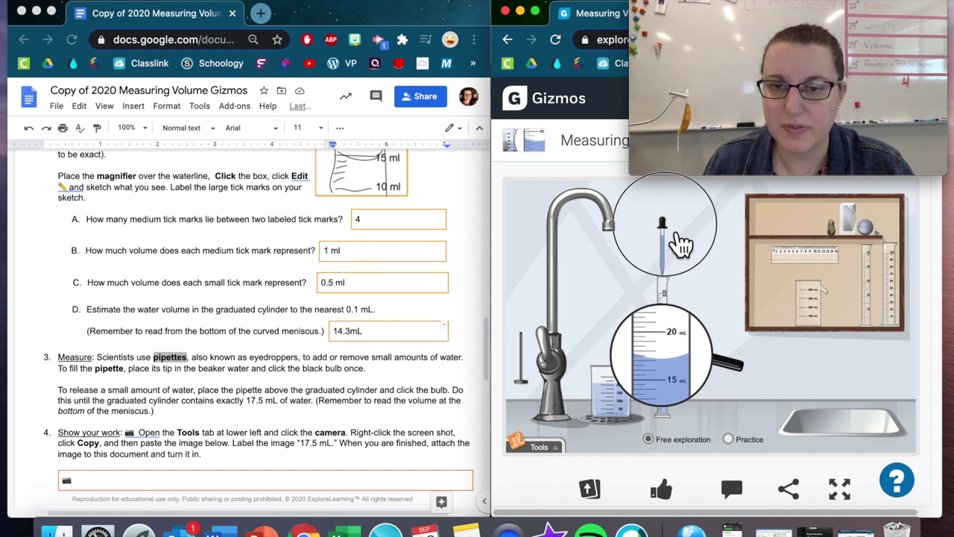
{"action": "left_click", "coordinate": [680, 243]}
{"action": "left_click", "coordinate": [681, 243]}
{"action": "left_click", "coordinate": [681, 243]}
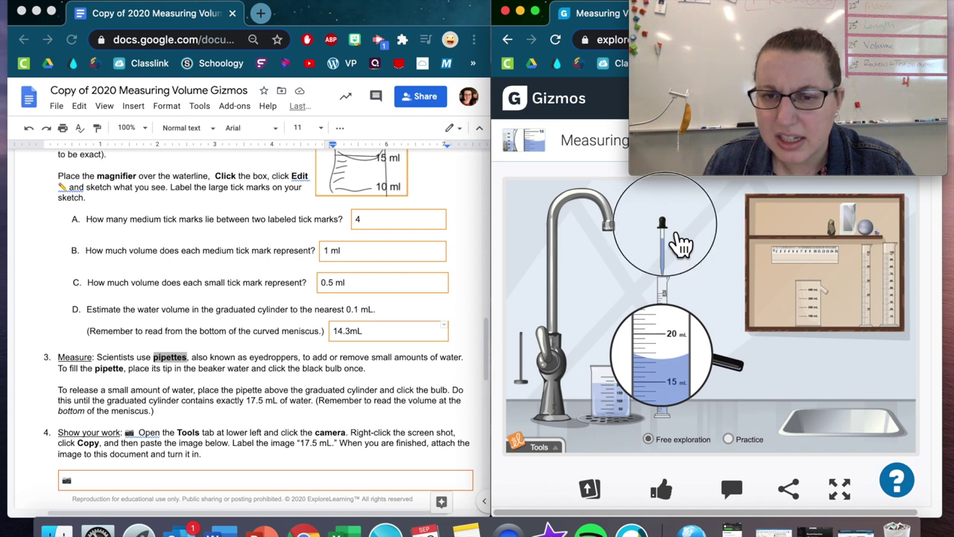
{"action": "left_click", "coordinate": [680, 243]}
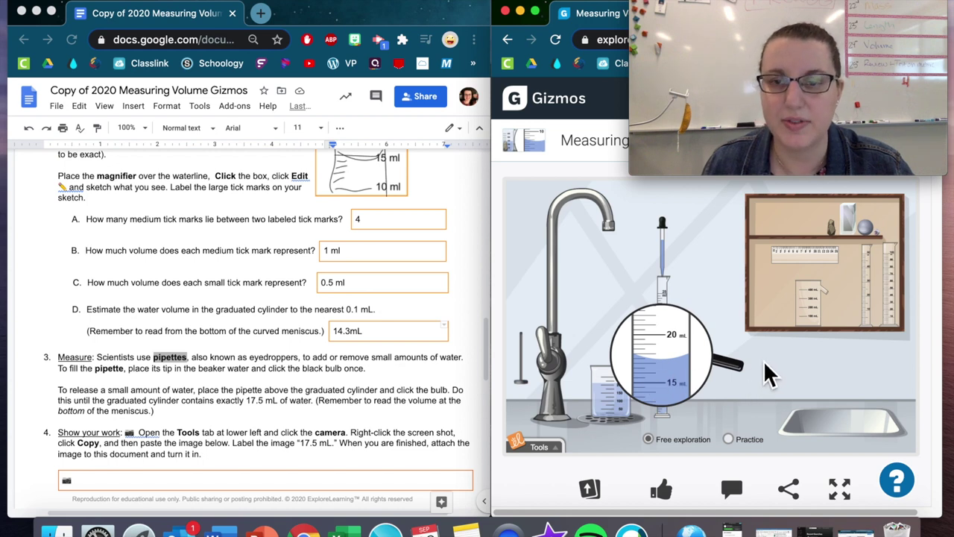
Delete 'and turn it in' from the end of the step 4 instructions
{"action": "left_click", "coordinate": [260, 399]}
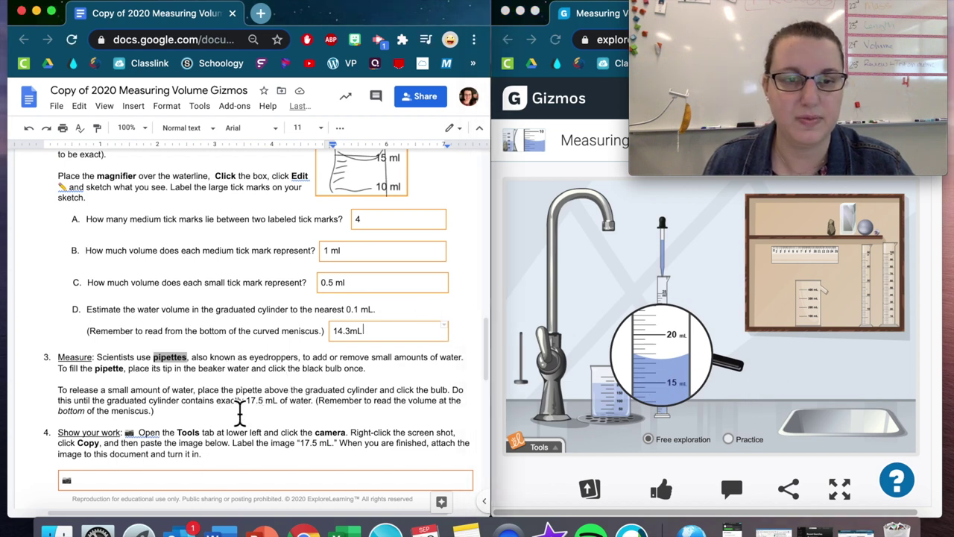
{"action": "left_click", "coordinate": [243, 402]}
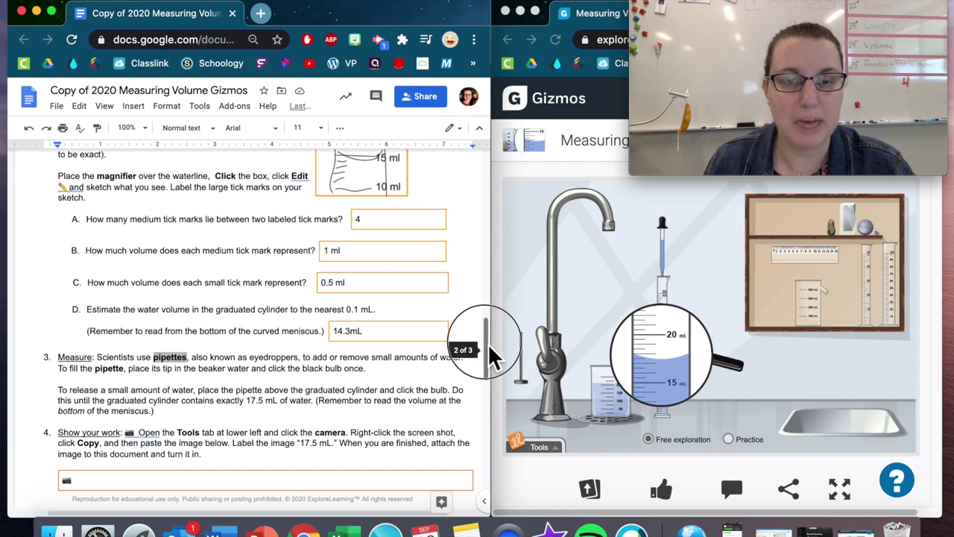
{"action": "scroll", "coordinate": [491, 365], "scroll_direction": "down", "scroll_amount": 1}
{"action": "scroll", "coordinate": [484, 363], "scroll_direction": "down", "scroll_amount": 1}
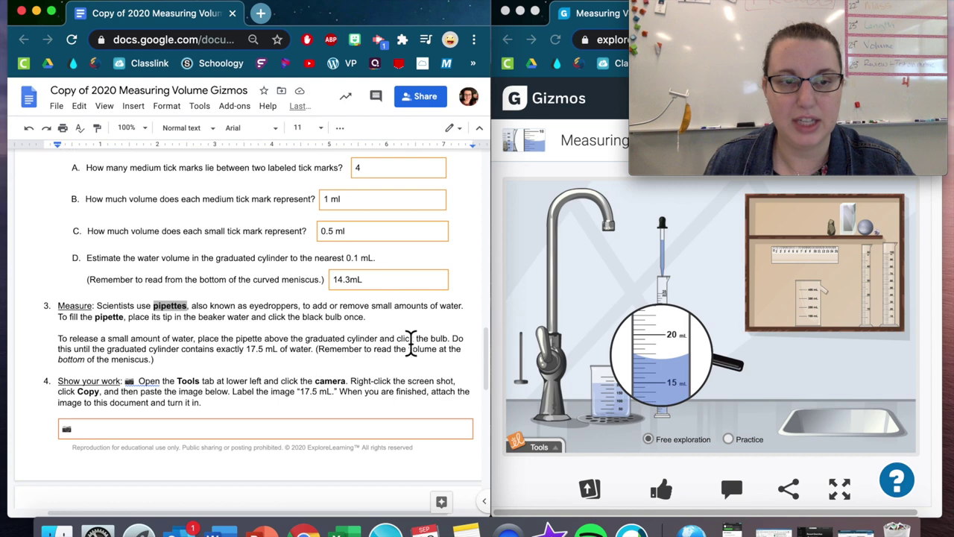
{"action": "mouse_move", "coordinate": [488, 356]}
{"action": "left_mouse_down"}
{"action": "mouse_move", "coordinate": [495, 382]}
{"action": "mouse_move", "coordinate": [491, 353]}
{"action": "left_mouse_up"}
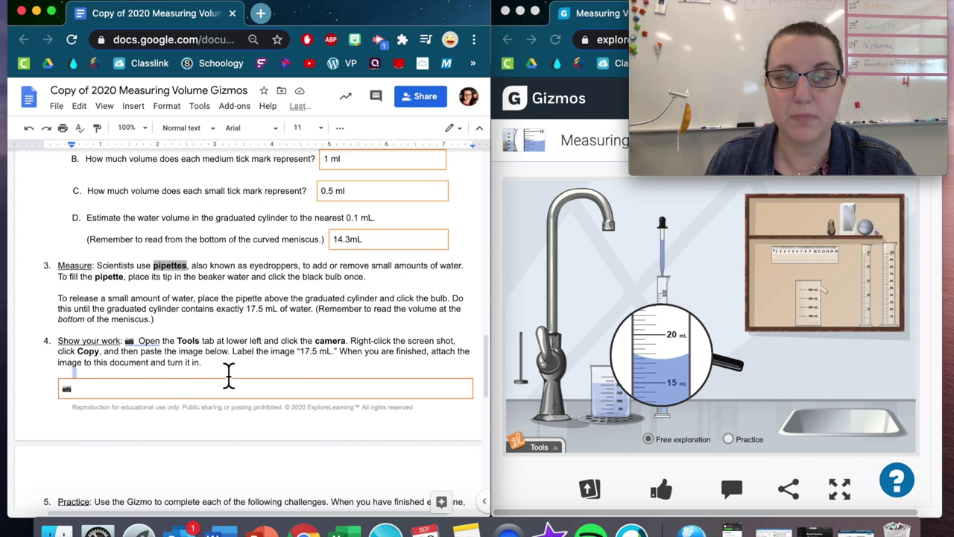
{"action": "left_click", "coordinate": [212, 366]}
{"action": "key", "text": "BackSpace"}
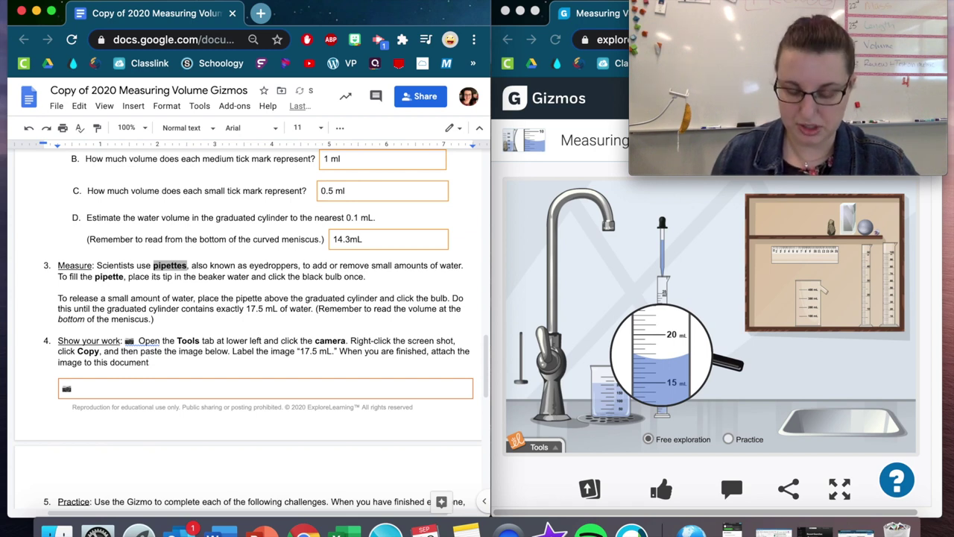
Add the closing period, then screenshot the 17.5 mL Gizmos setup and copy the image
{"action": "type", "text": "."}
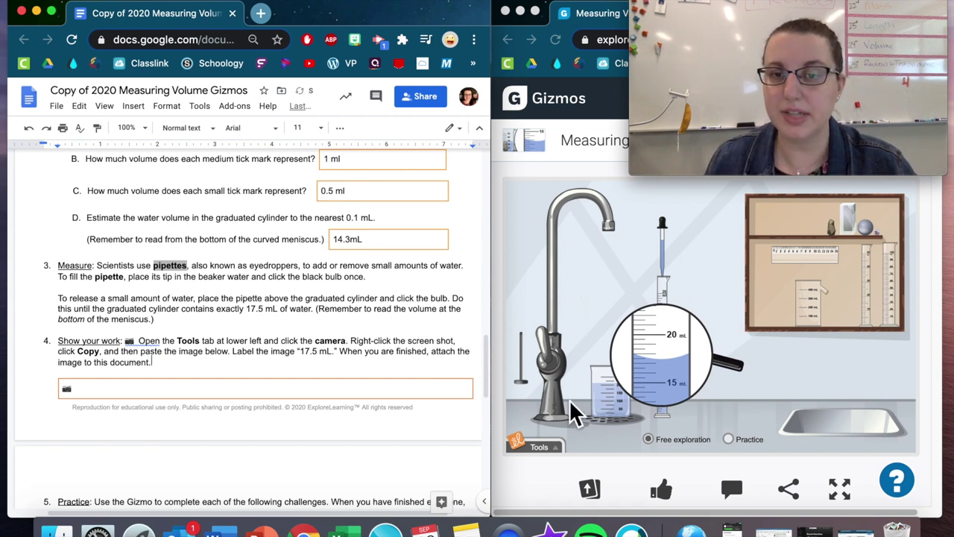
{"action": "left_click", "coordinate": [555, 446]}
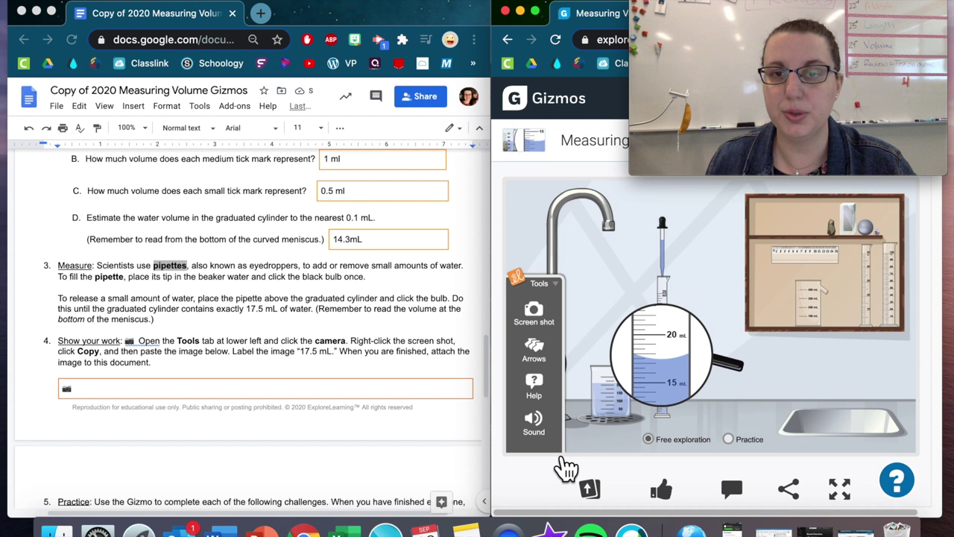
{"action": "left_click", "coordinate": [549, 321]}
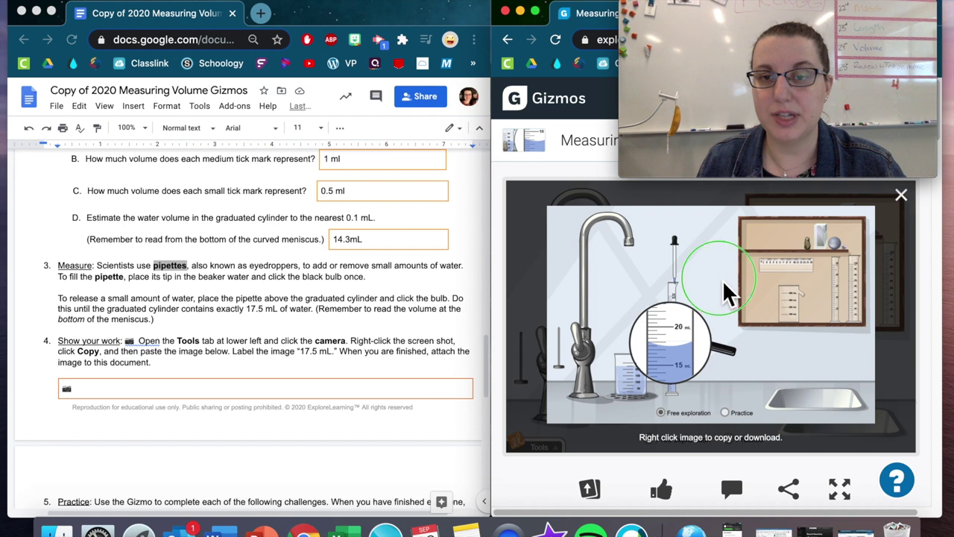
{"action": "right_click", "coordinate": [723, 283]}
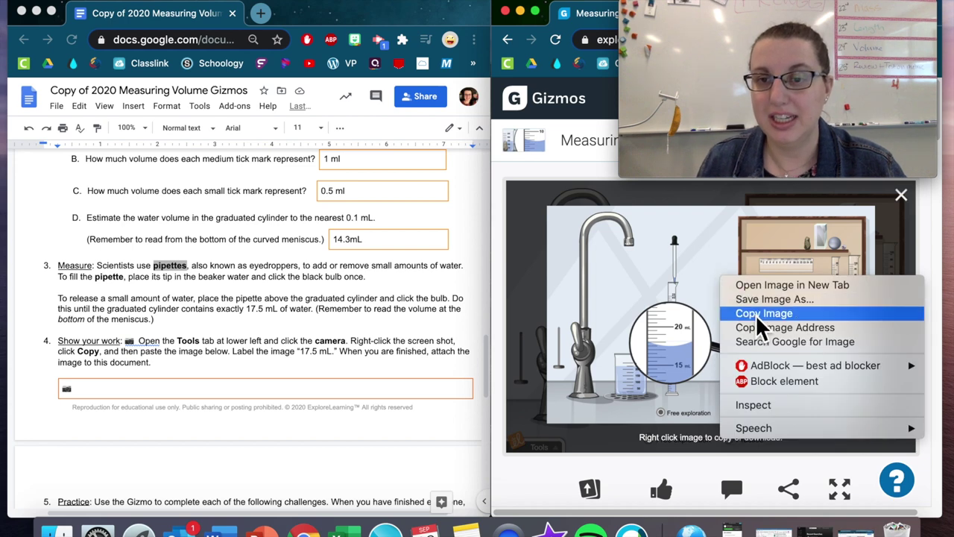
{"action": "left_click", "coordinate": [756, 314]}
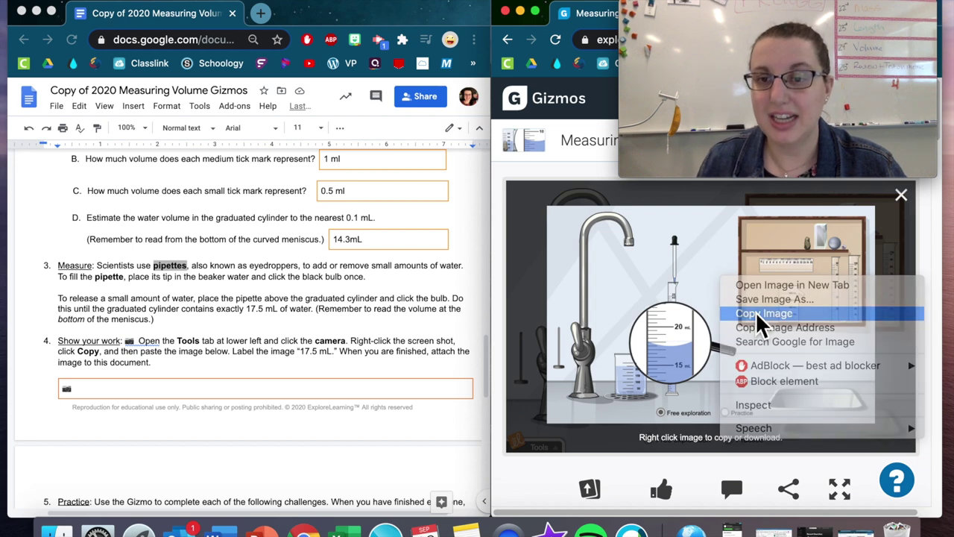
{"action": "left_click", "coordinate": [286, 383]}
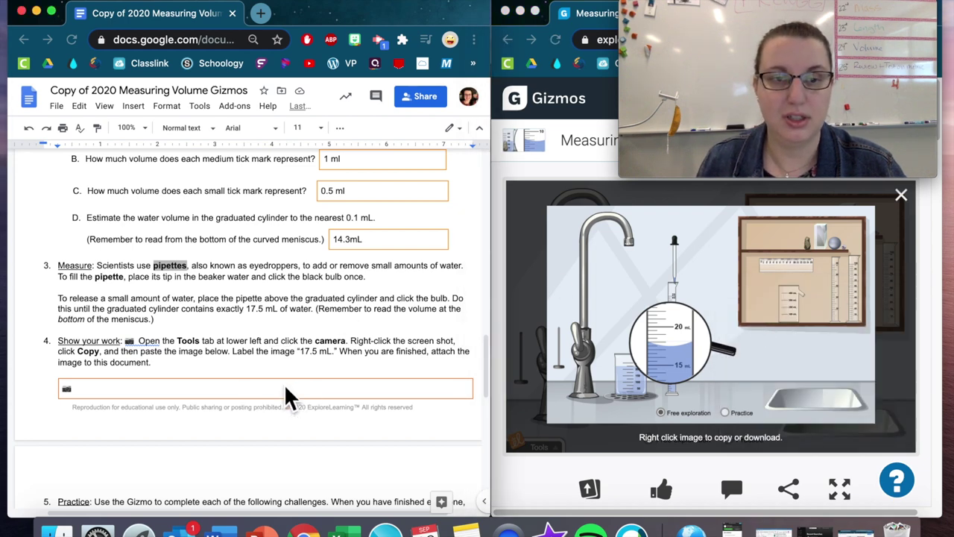
{"action": "right_click", "coordinate": [91, 401]}
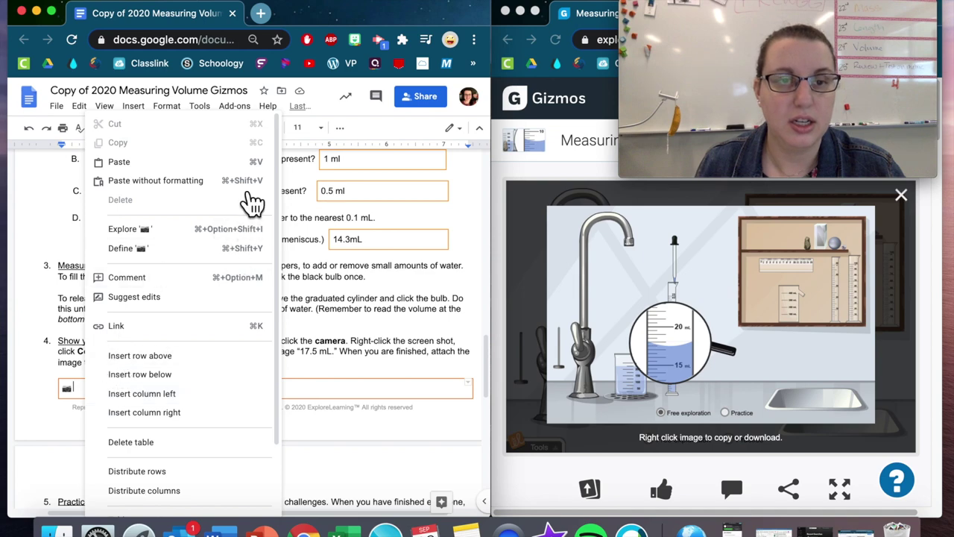
Paste the 17.5 mL Gizmos screenshot into the question 4 answer box and shrink it to a thumbnail
{"action": "left_click", "coordinate": [199, 162]}
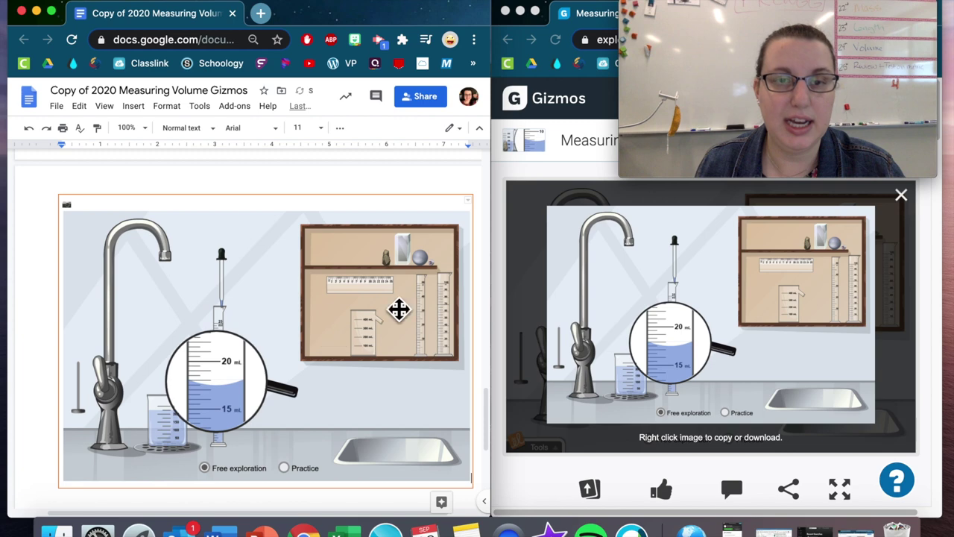
{"action": "left_click", "coordinate": [451, 456]}
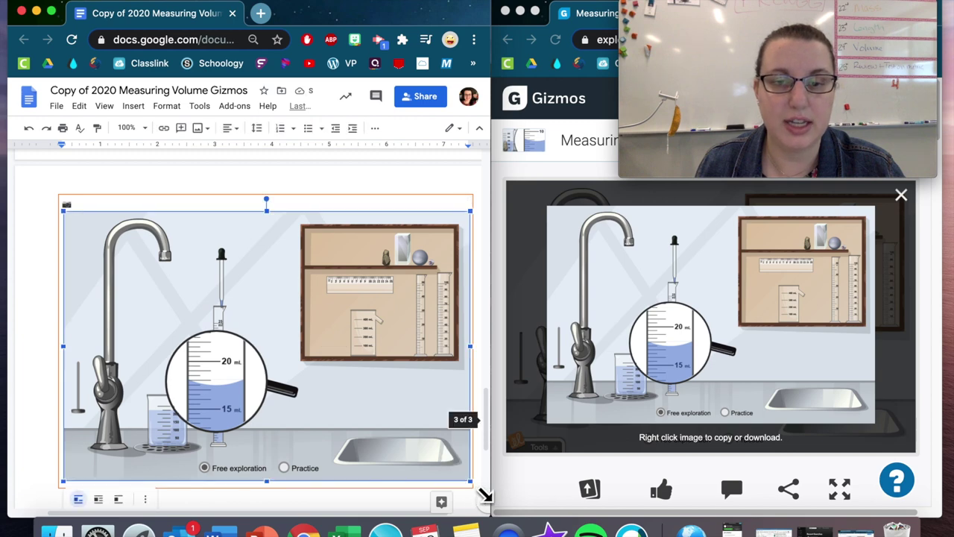
{"action": "left_click_drag", "start_coordinate": [481, 490], "coordinate": [190, 292]}
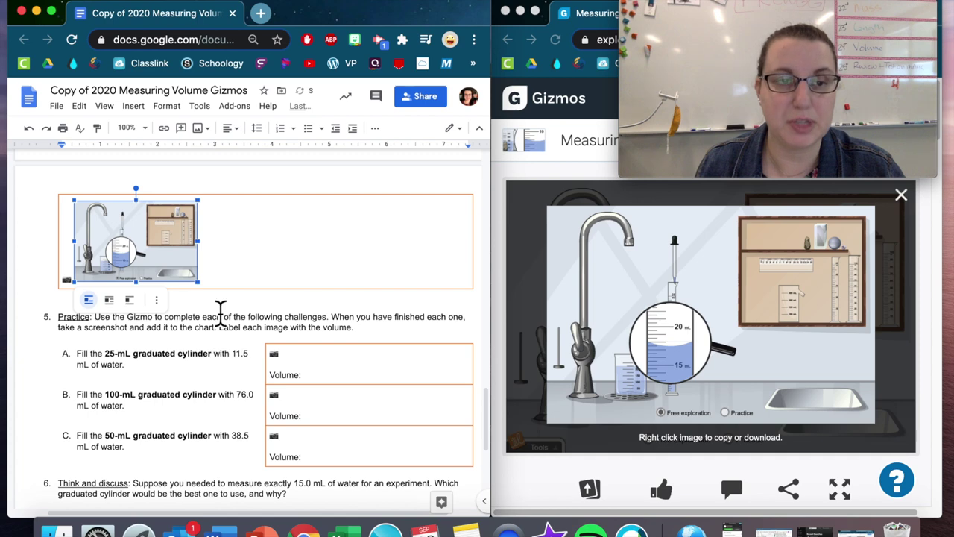
{"action": "left_click", "coordinate": [221, 312]}
{"action": "scroll", "coordinate": [222, 313], "scroll_direction": "up", "scroll_amount": 5}
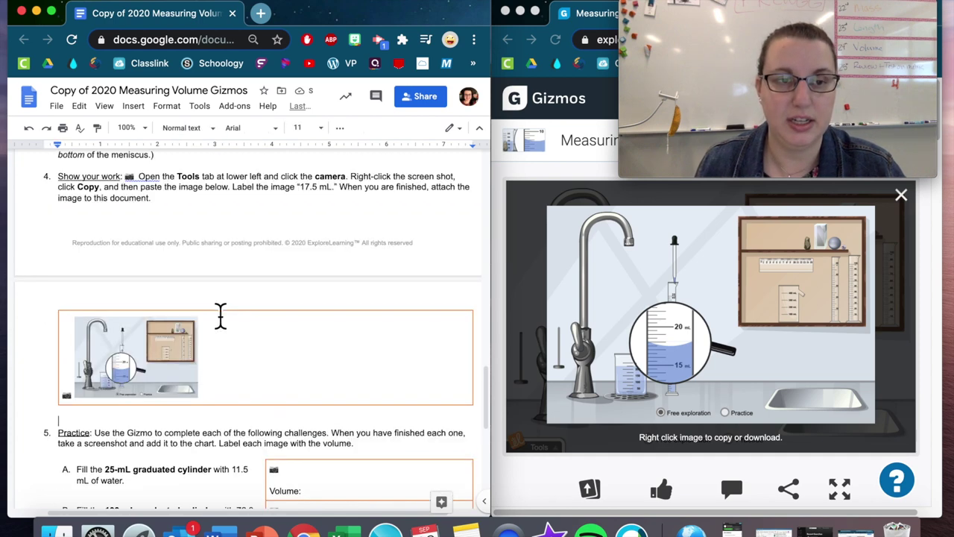